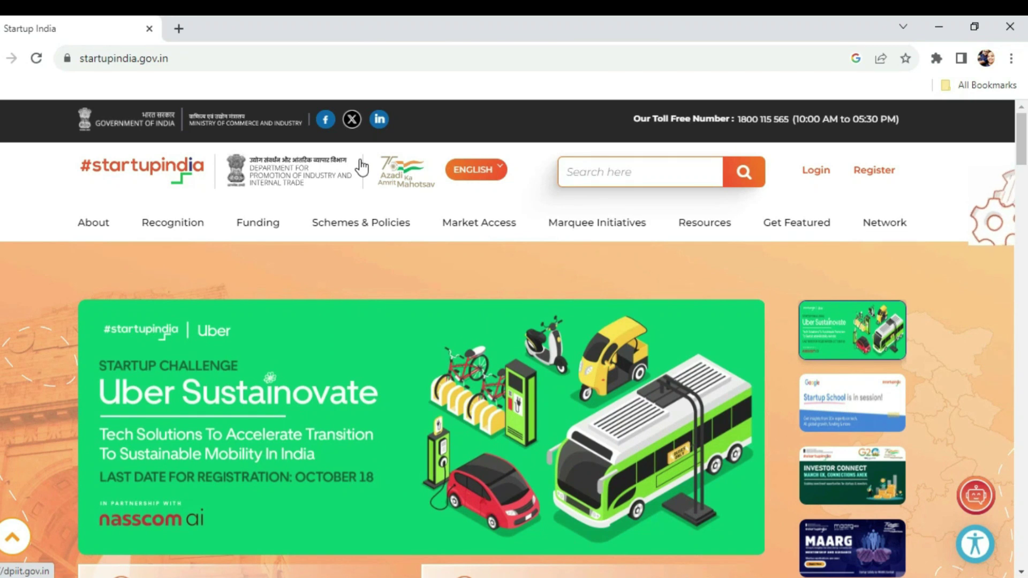
Open the Apply for DPIIT Recognition page and read the eligibility criteria, including the clause on split or reconstructed businesses.
mouse_move(202, 229)
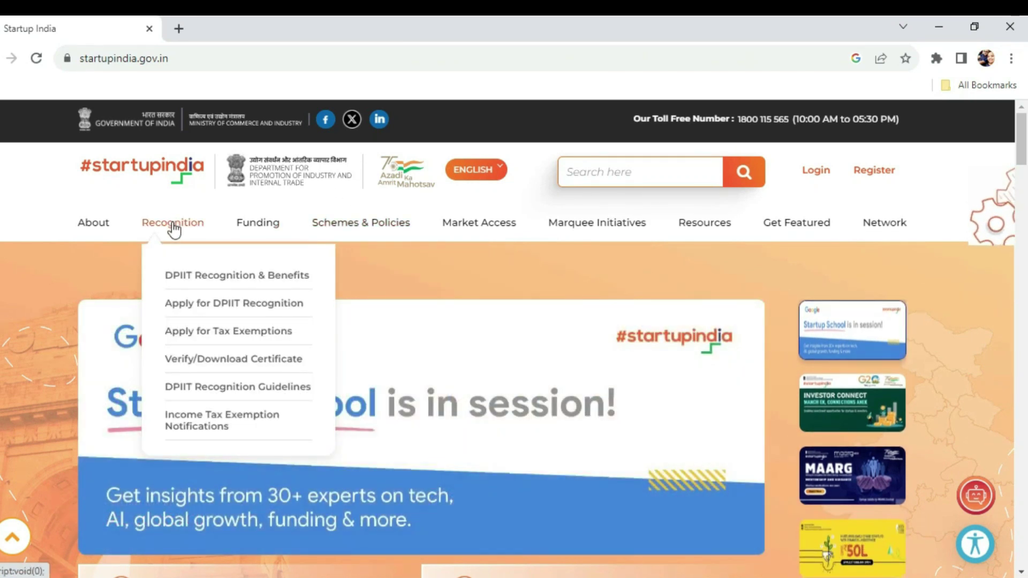
left_click(188, 301)
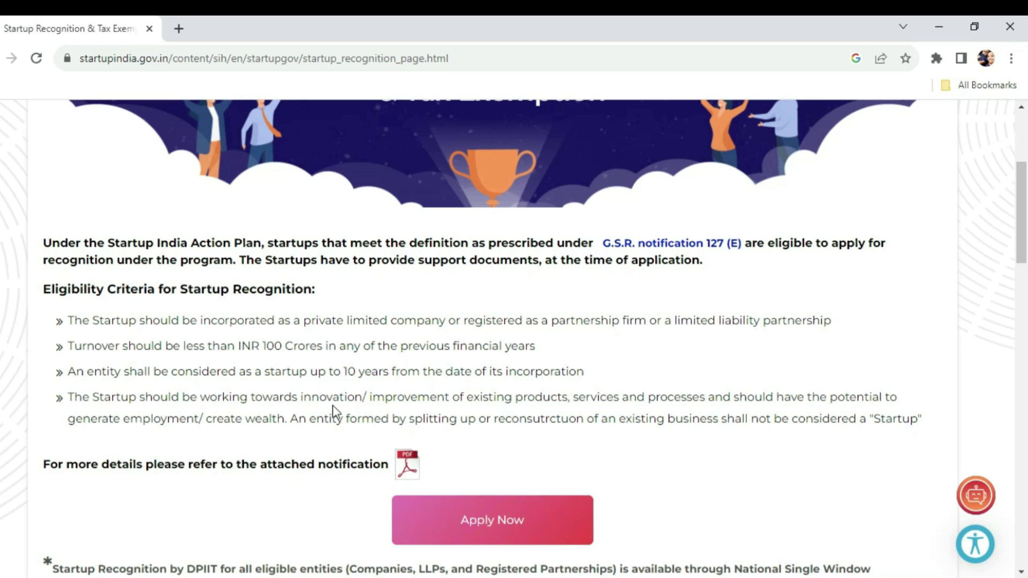
left_click_drag(288, 418, 881, 420)
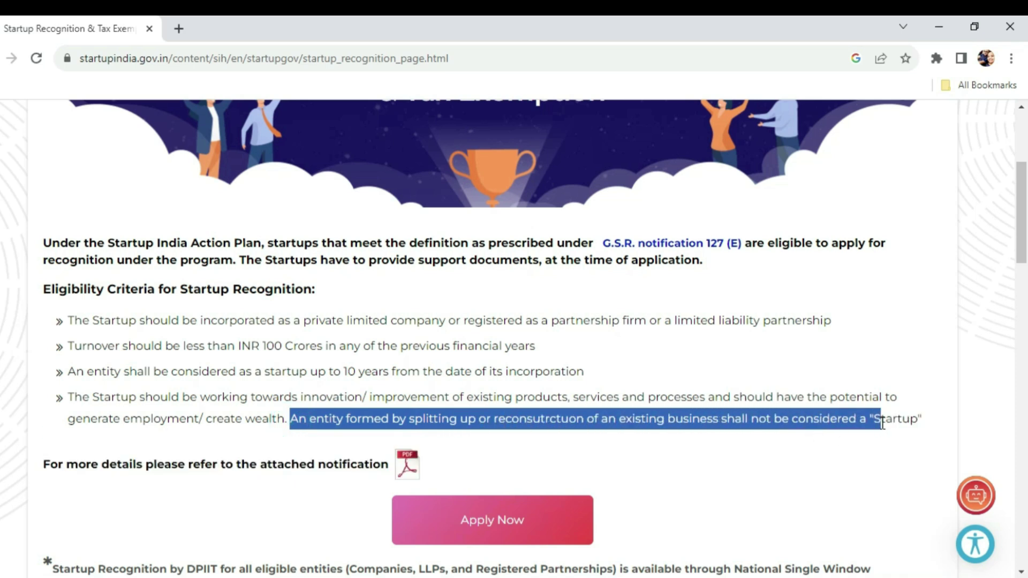
left_click(882, 441)
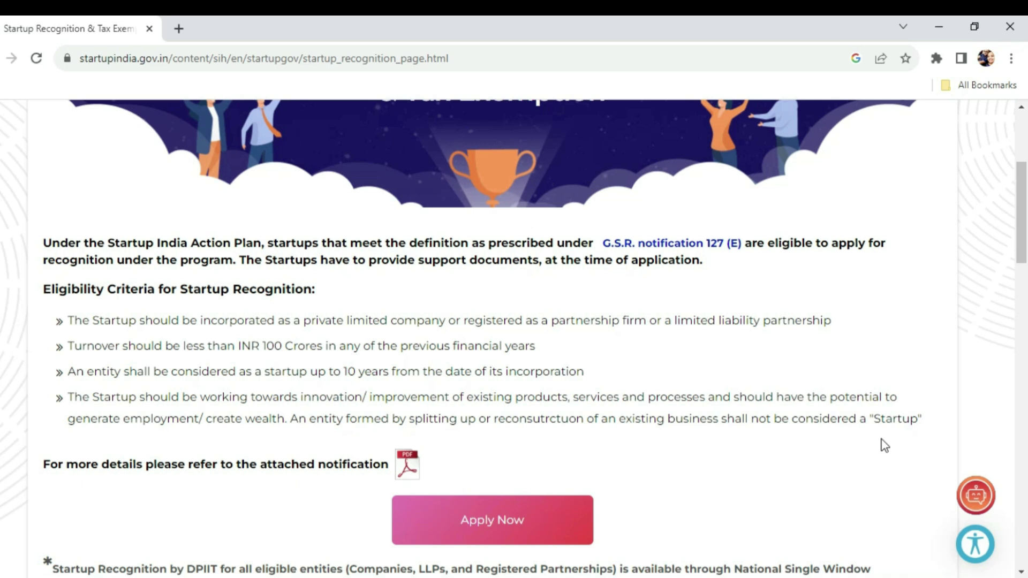
left_click(883, 444)
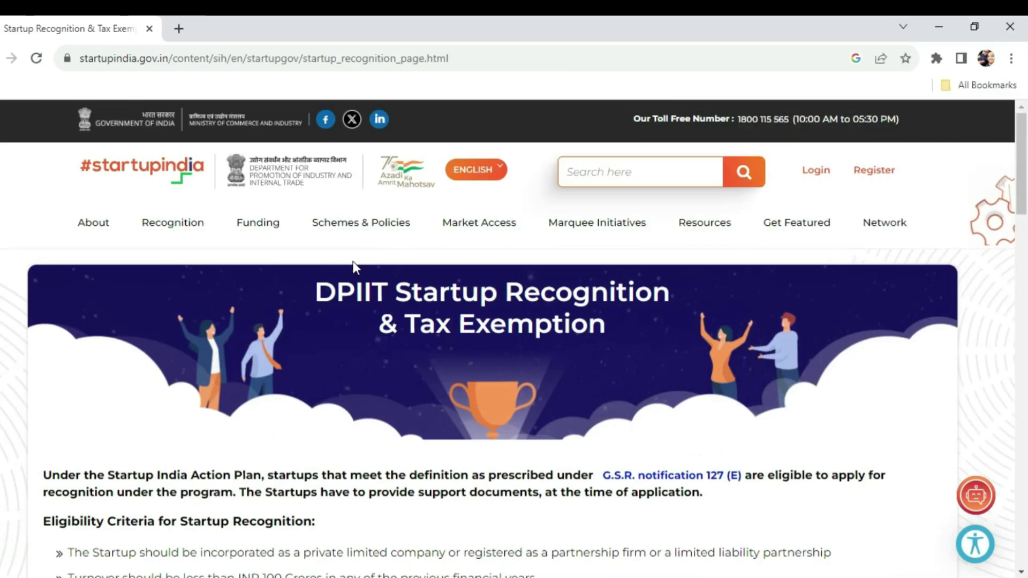
View the fields required by the account registration form and return to the home page.
left_click(885, 172)
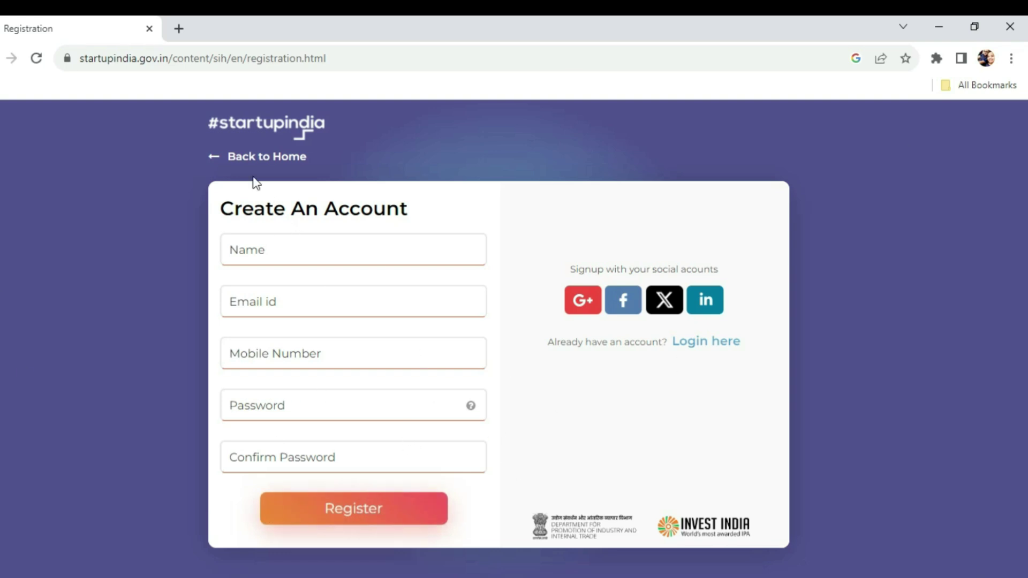
left_click(214, 159)
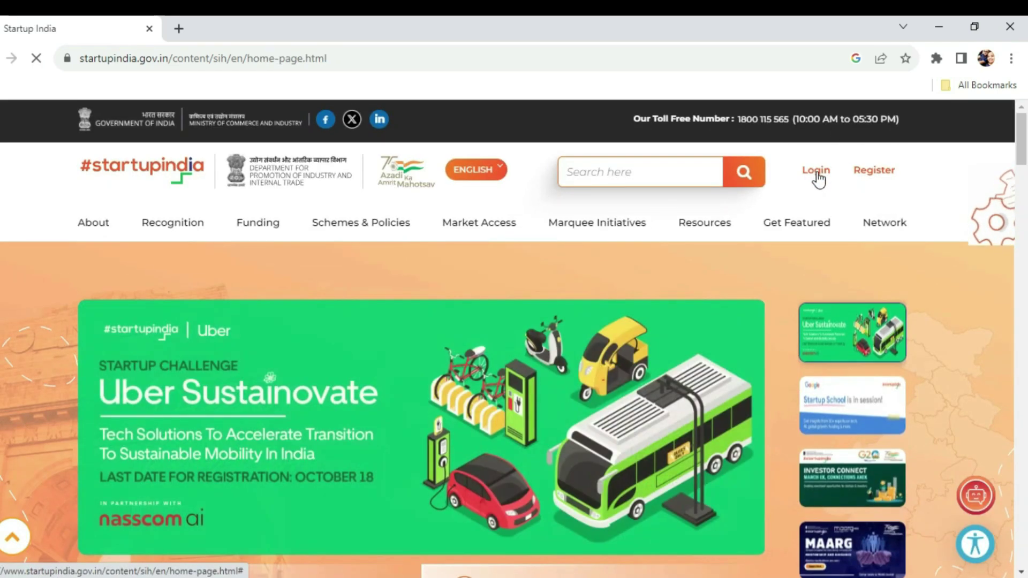
Log in to the portal with the account e-mail and password, completing the captcha check.
left_click(820, 171)
left_click(638, 256)
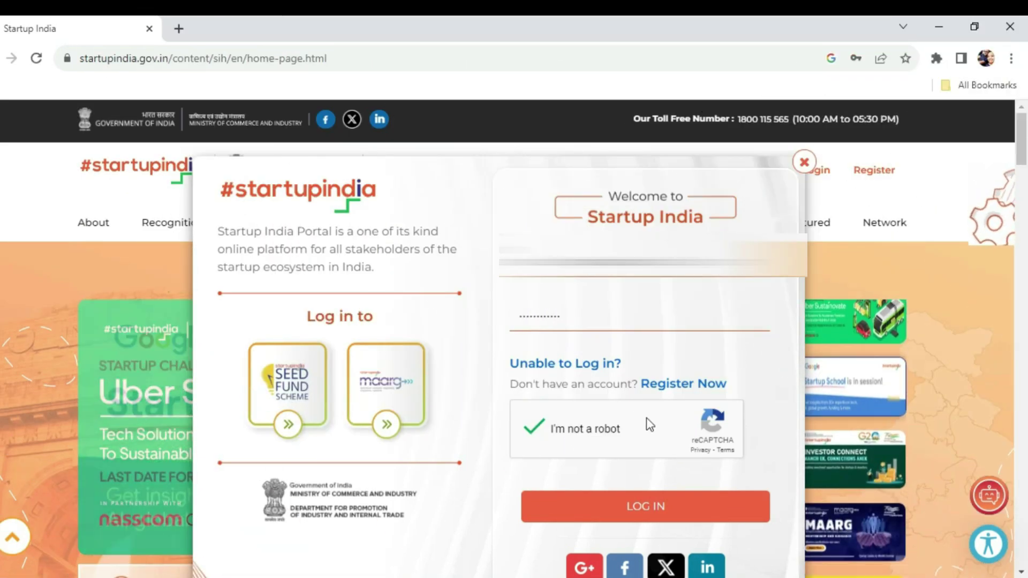
left_click(685, 509)
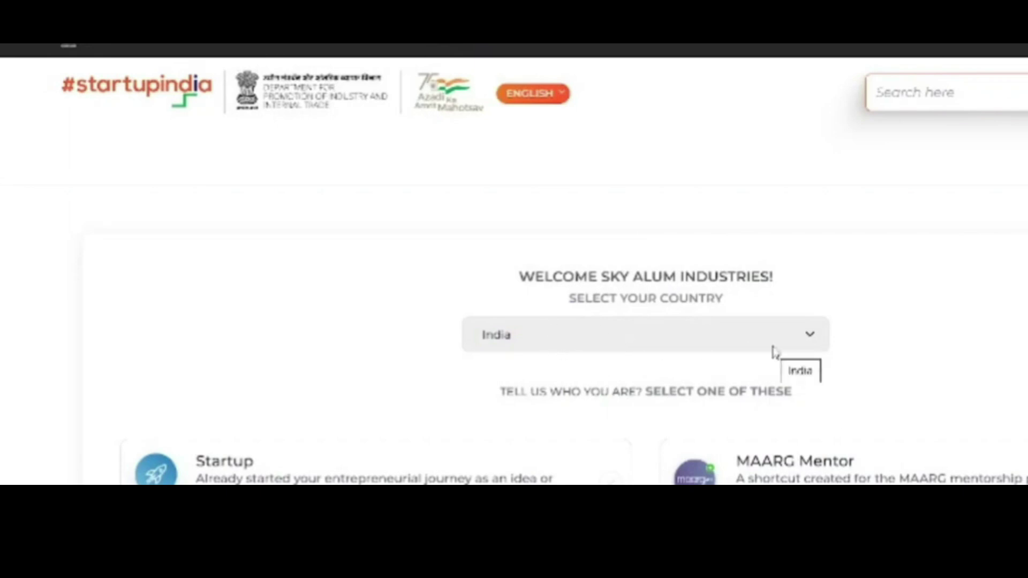
Choose Startup as the profile type and continue to the startup profile form.
scroll(776, 351, "down", 4)
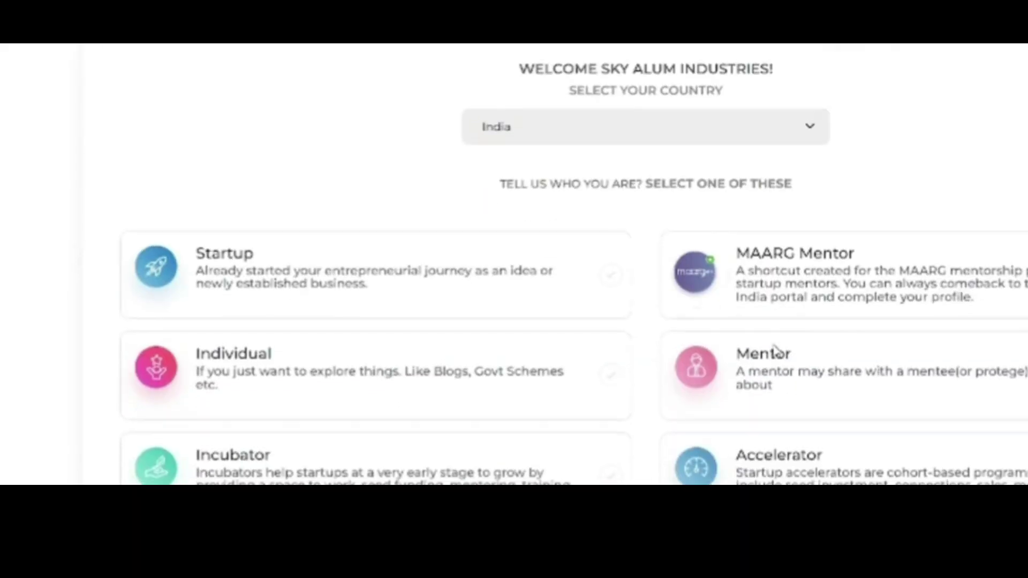
left_click(583, 281)
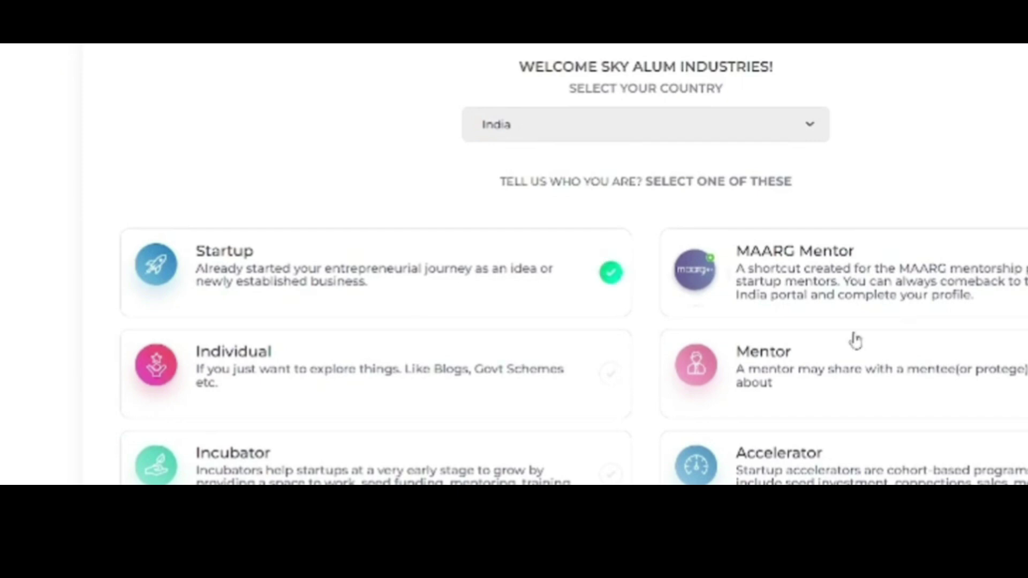
scroll(853, 339, "down", 5)
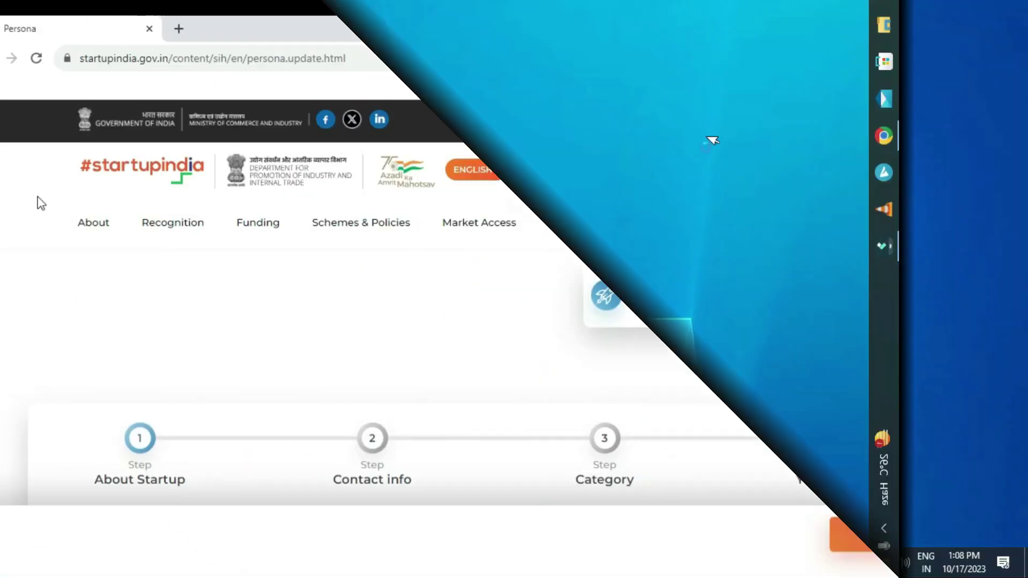
Review the company logo, startup name and funding type in the About Startup section.
scroll(32, 209, "down", 3)
scroll(32, 214, "down", 2)
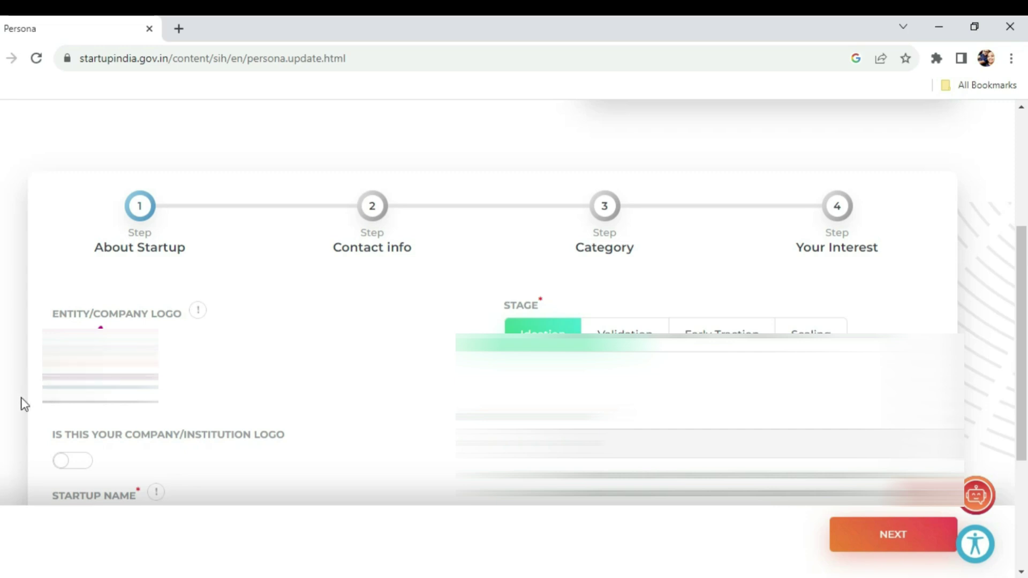
scroll(514, 322, "down", 2)
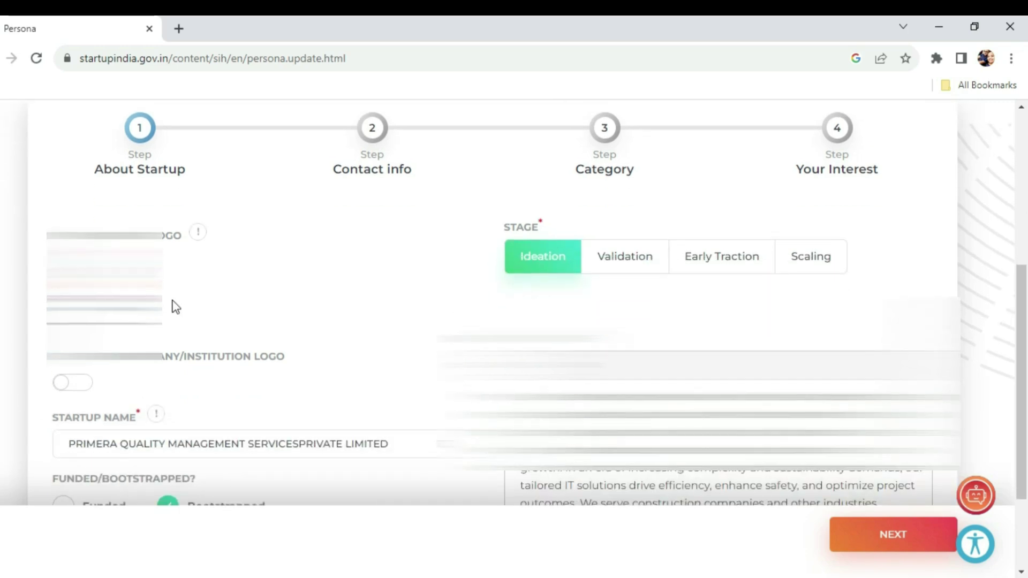
scroll(172, 305, "down", 3)
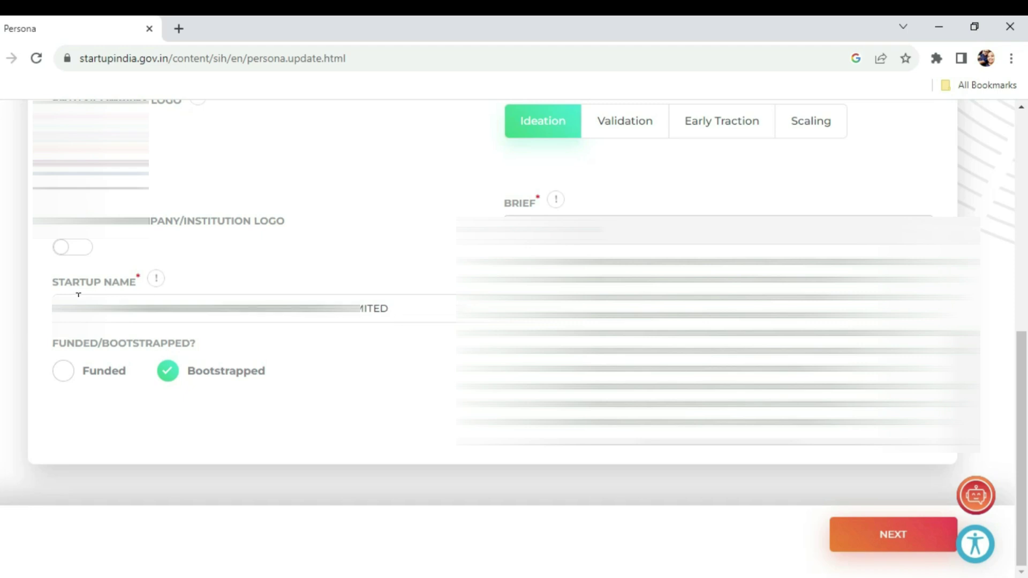
left_click_drag(73, 295, 72, 354)
left_click(90, 354)
scroll(364, 385, "up", 2)
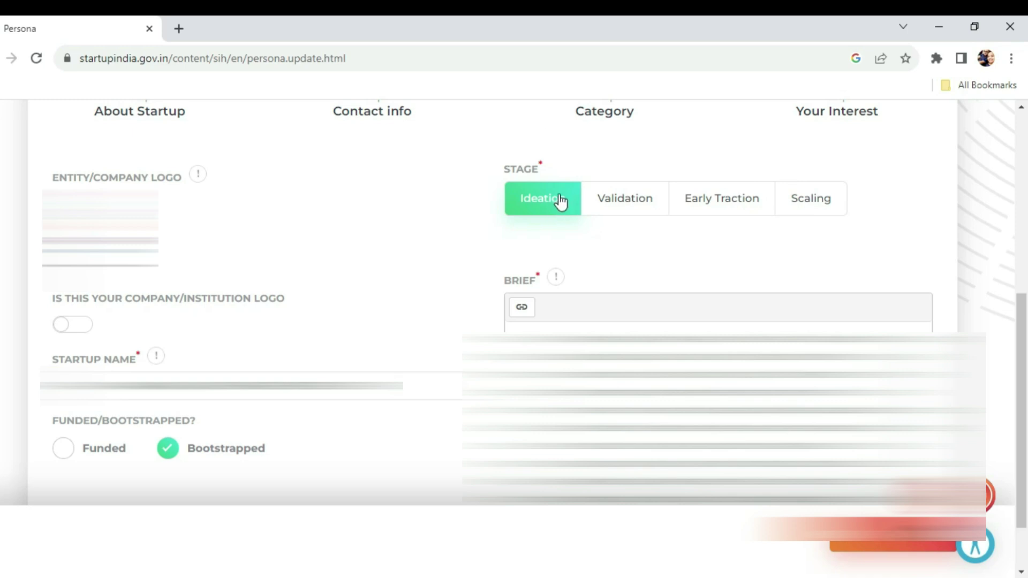
Review the startup stage options and brief, and continue past Contact info to the Category section.
mouse_move(547, 213)
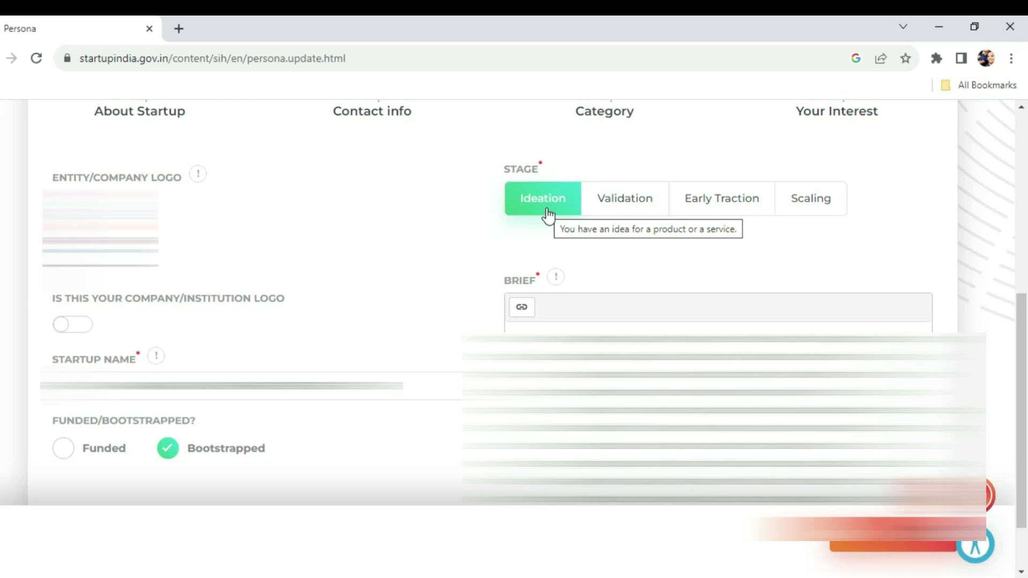
left_click(621, 208)
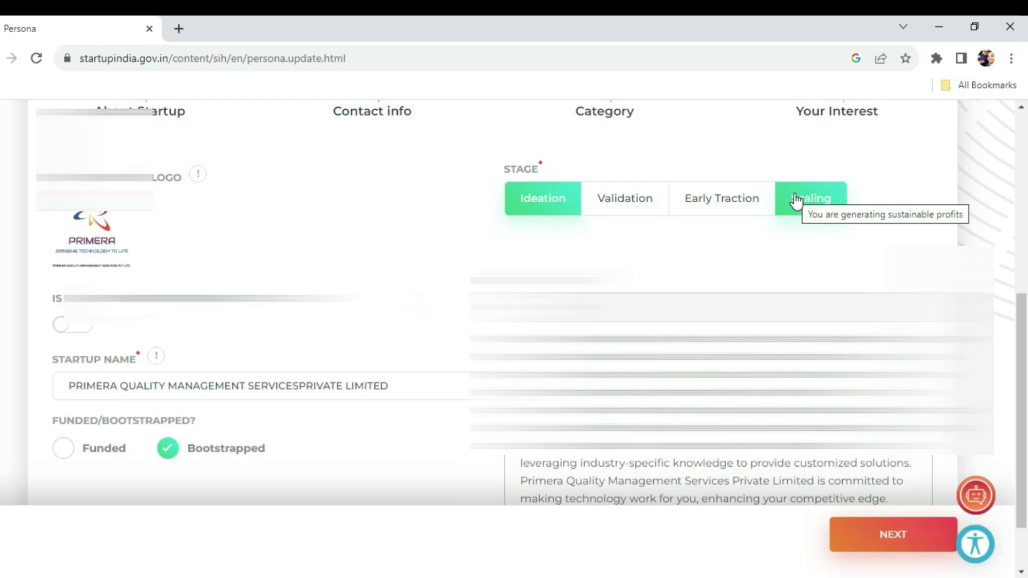
scroll(796, 201, "down", 2)
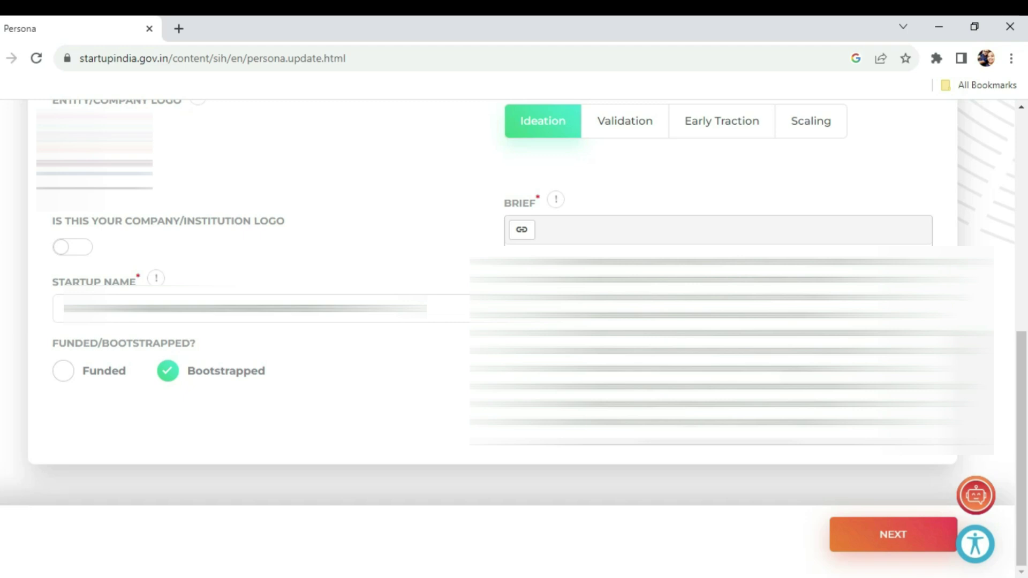
left_click(887, 540)
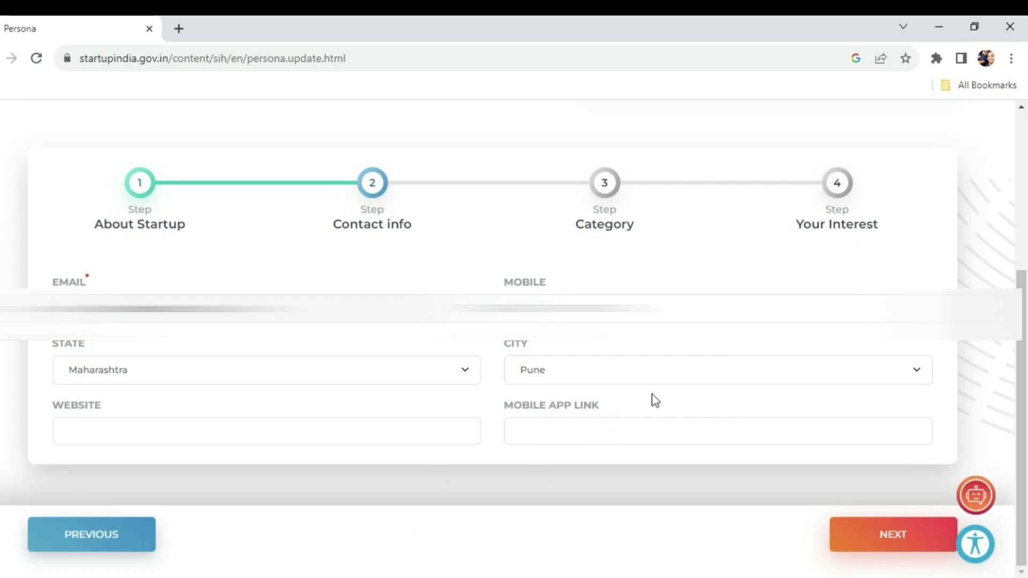
left_click(910, 528)
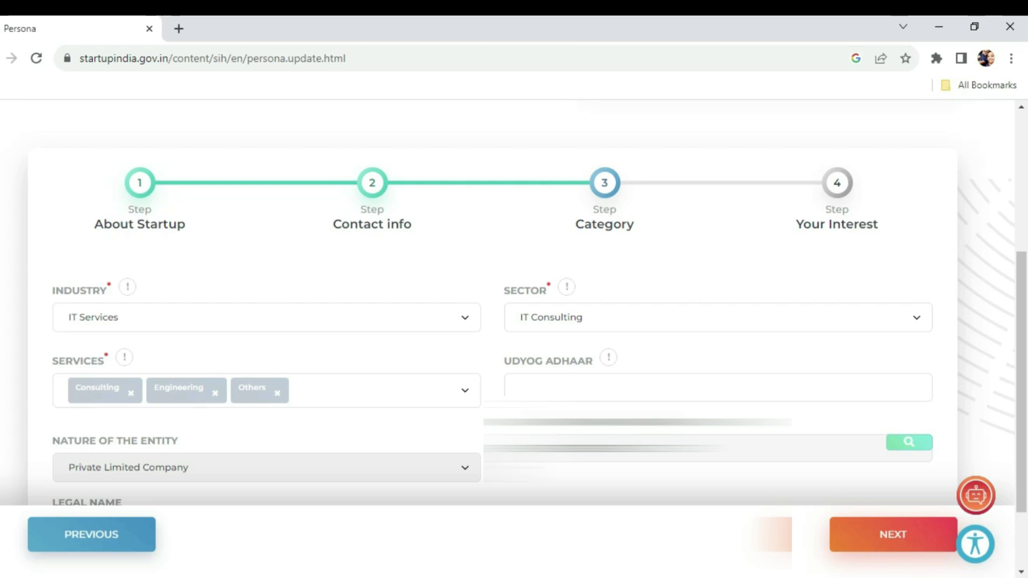
Browse the available Services options in the Category section, leave the selection as is, and continue to Your Interest.
scroll(449, 337, "down", 1)
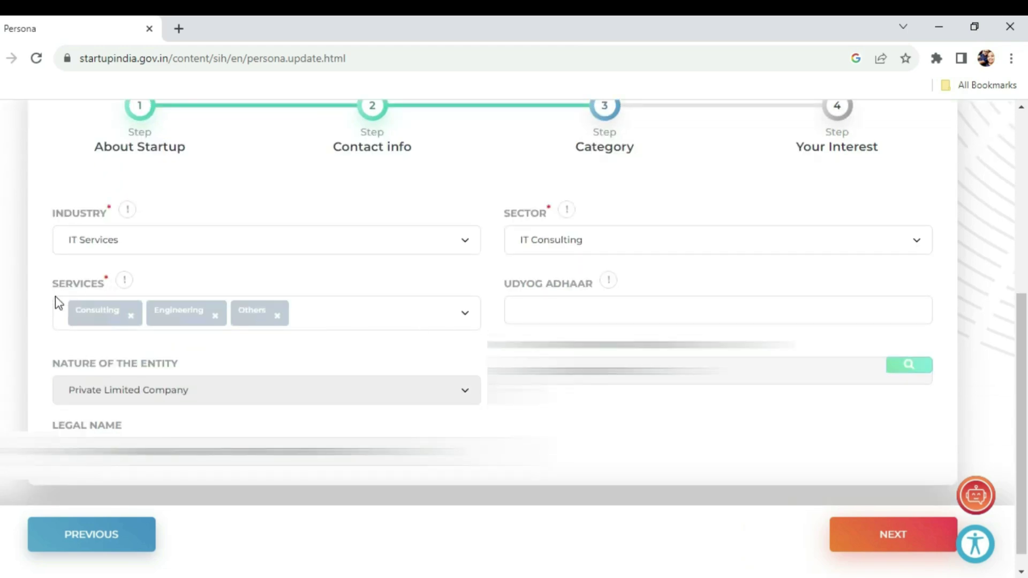
left_click(463, 316)
left_click(459, 313)
left_click(442, 314)
left_click(438, 313)
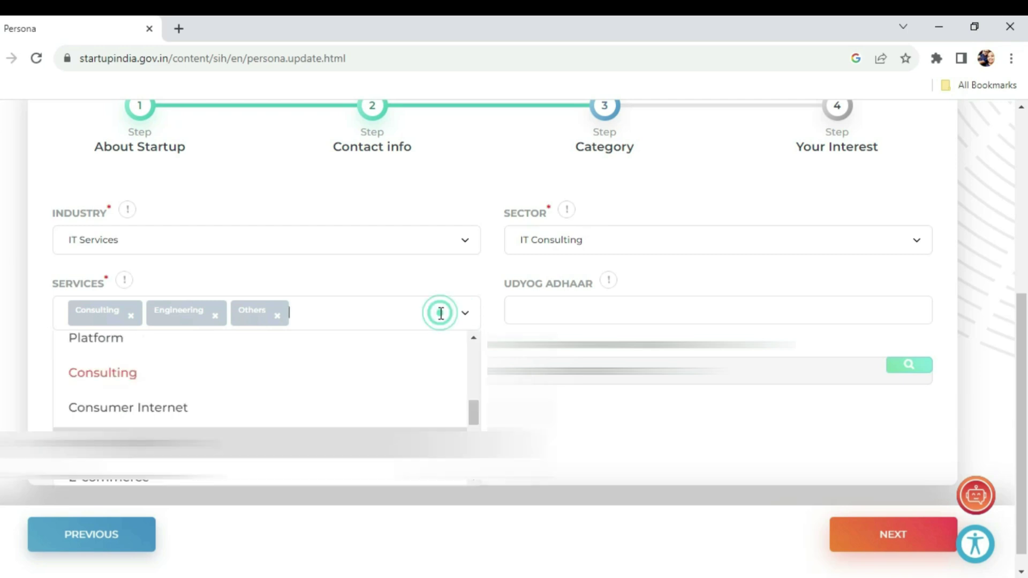
scroll(354, 375, "up", 3)
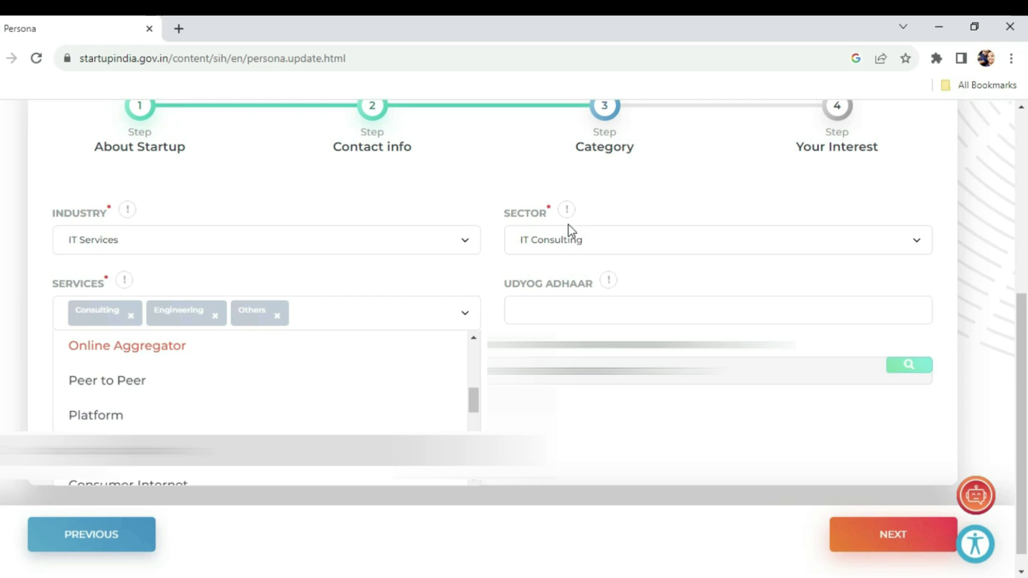
key("Down")
key("Down")
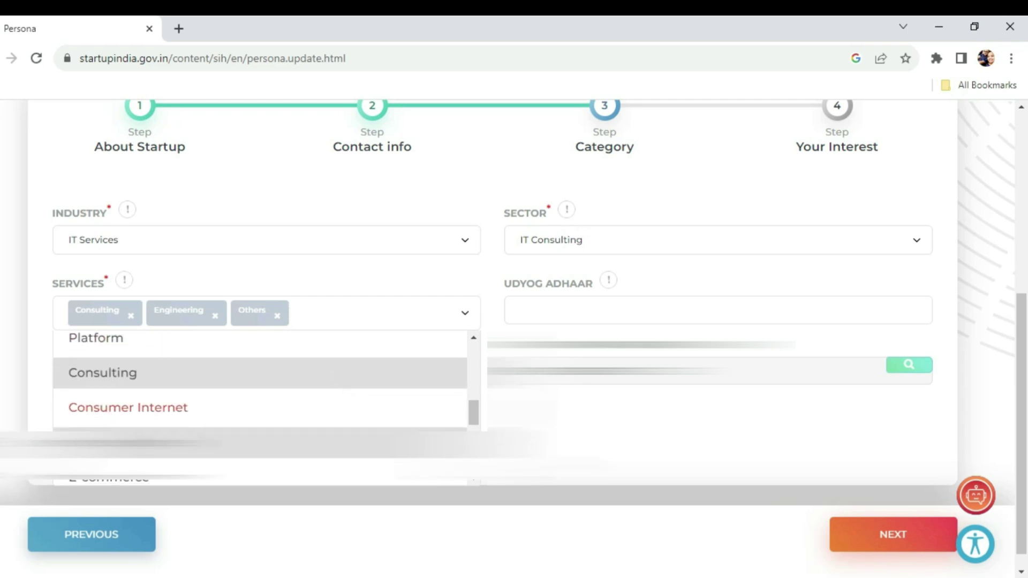
key("Escape")
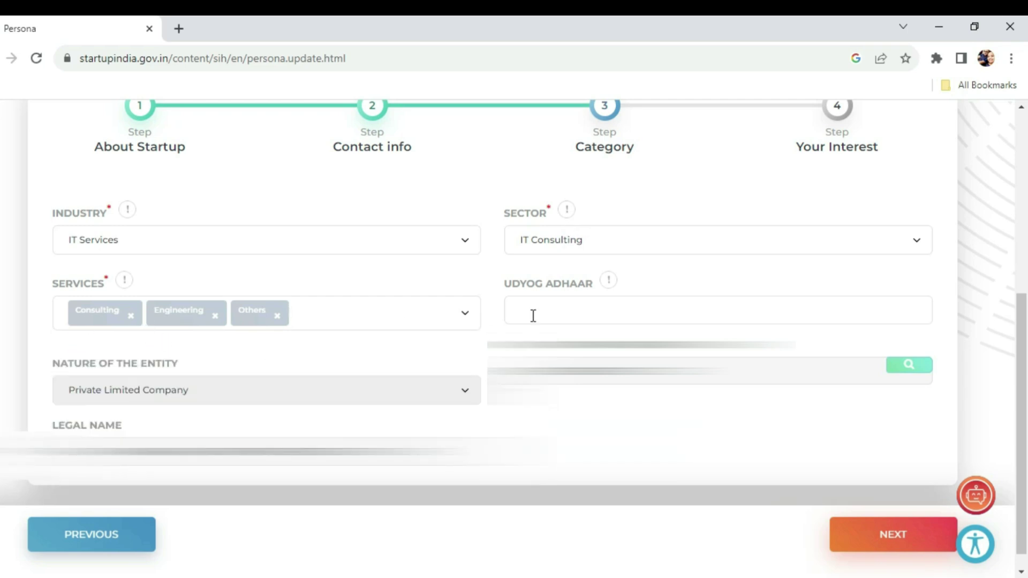
mouse_move(612, 289)
left_click(885, 542)
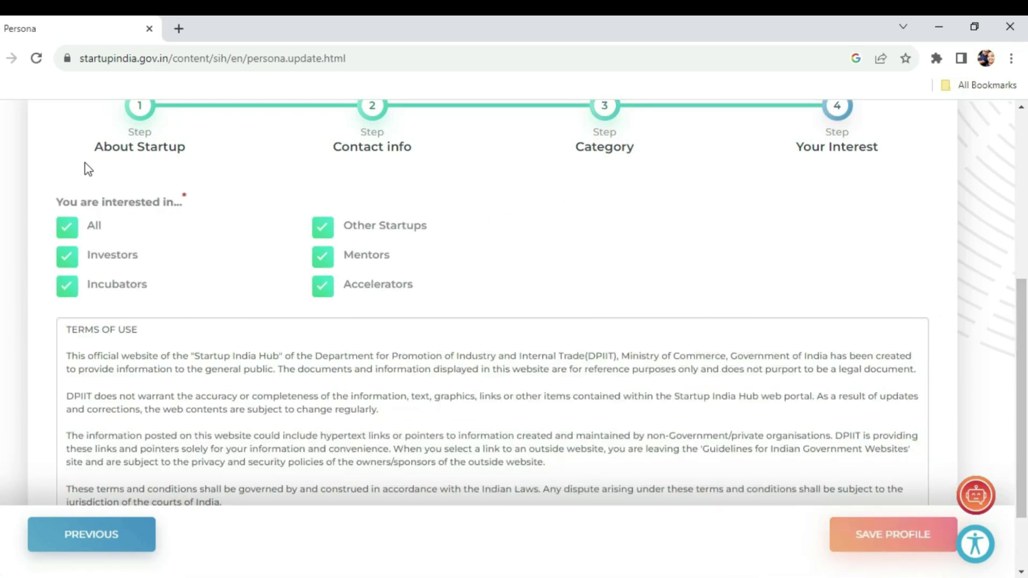
Clear all interest choices and reselect Accelerators, Mentors and Other Startups, ending with All.
left_click(68, 234)
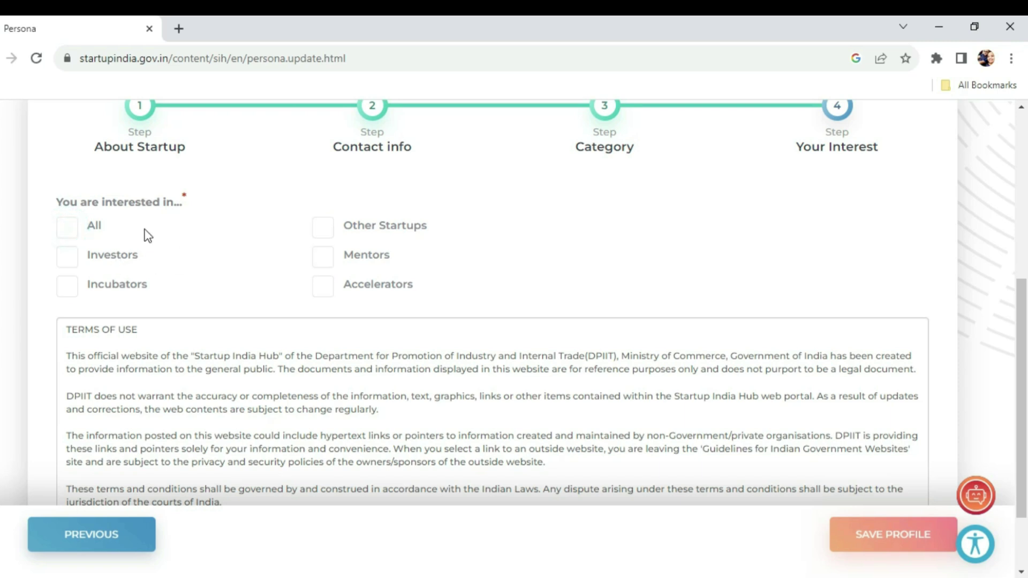
left_click(356, 287)
left_click(357, 259)
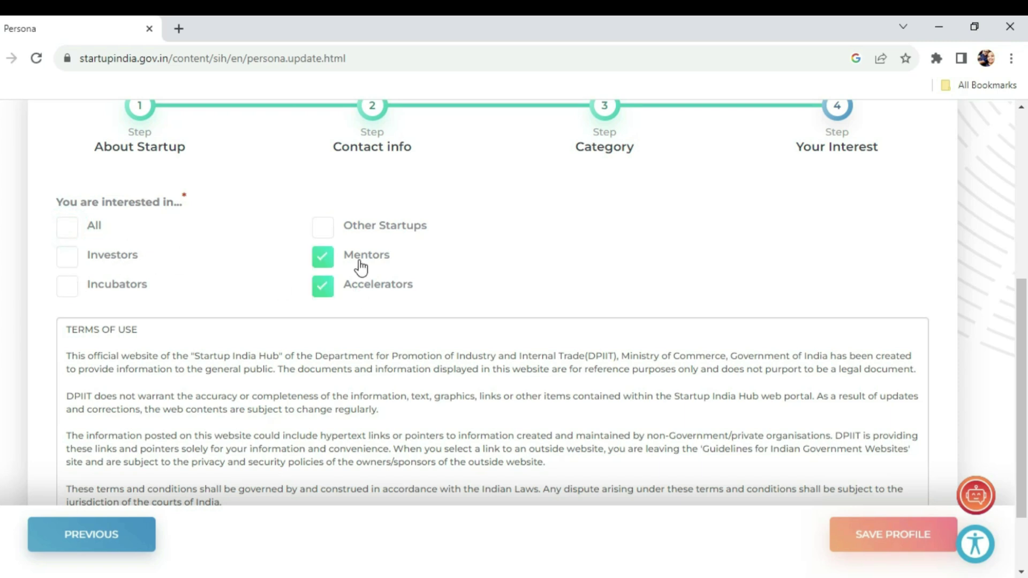
left_click(358, 230)
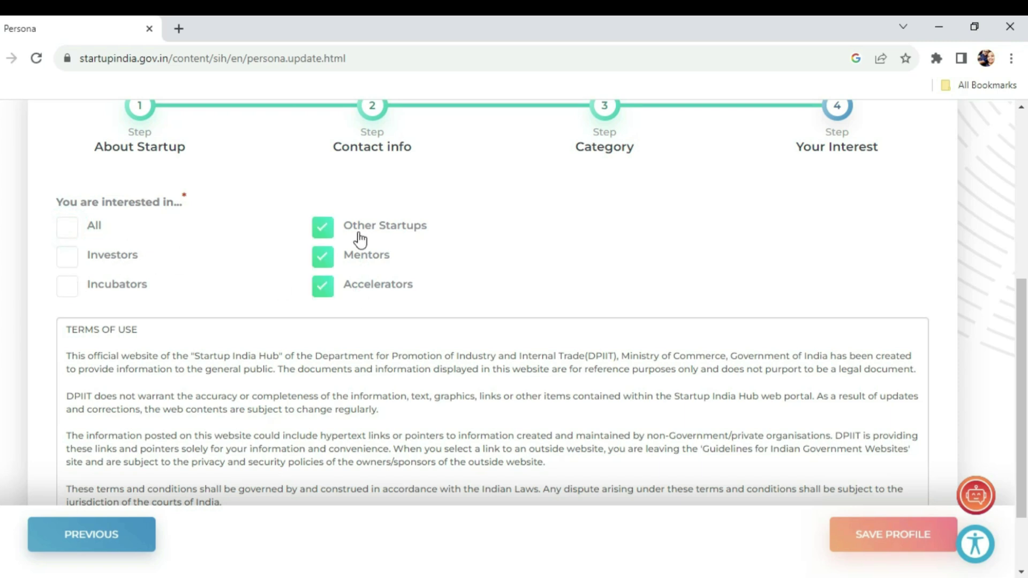
left_click(73, 236)
Agree to the Terms & Conditions and save the startup profile.
scroll(69, 274, "down", 2)
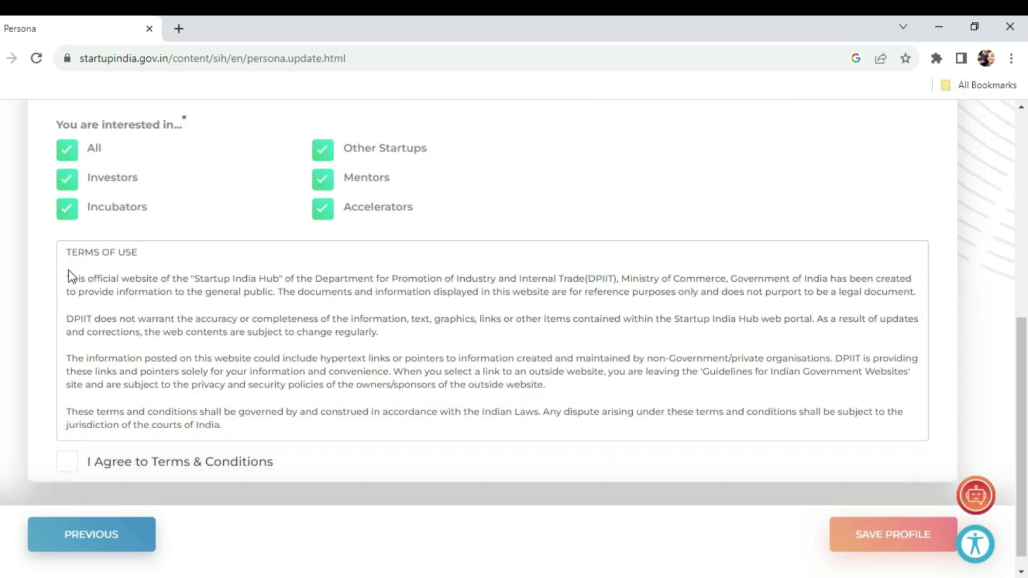
left_click(71, 444)
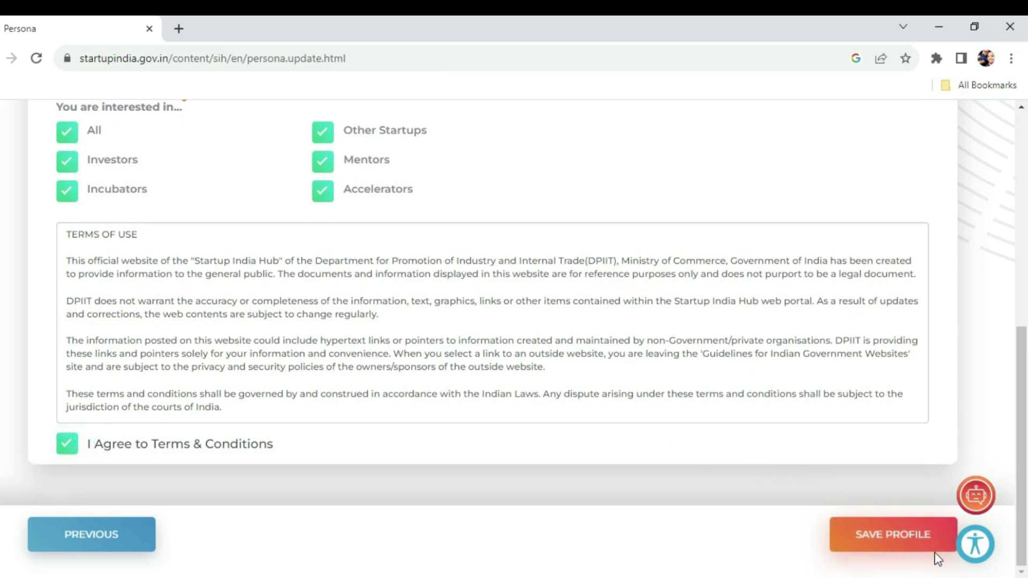
left_click(923, 538)
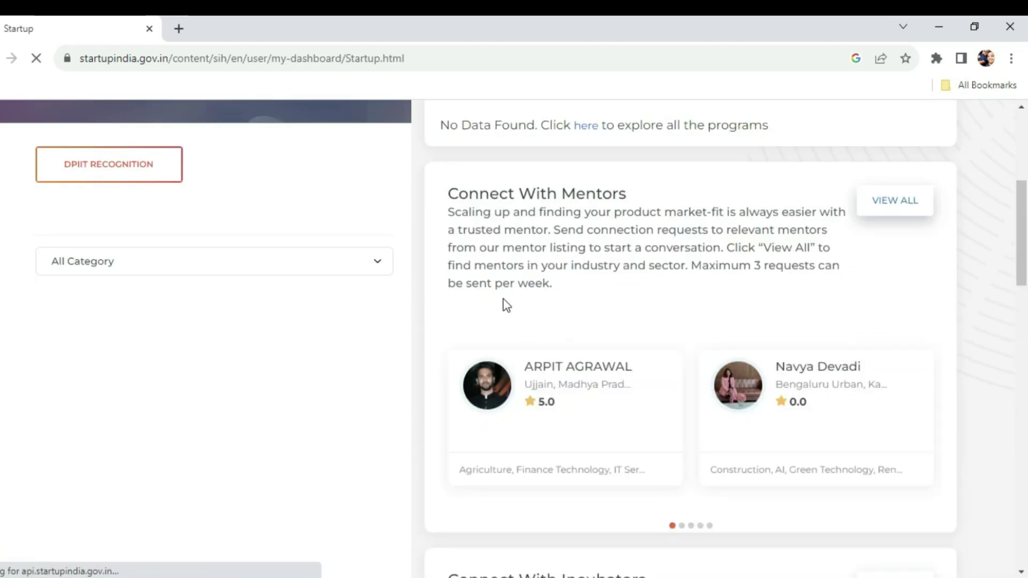
Go to DPIIT Recognition from the dashboard and bring up the Startup Recognition Form.
left_click(112, 169)
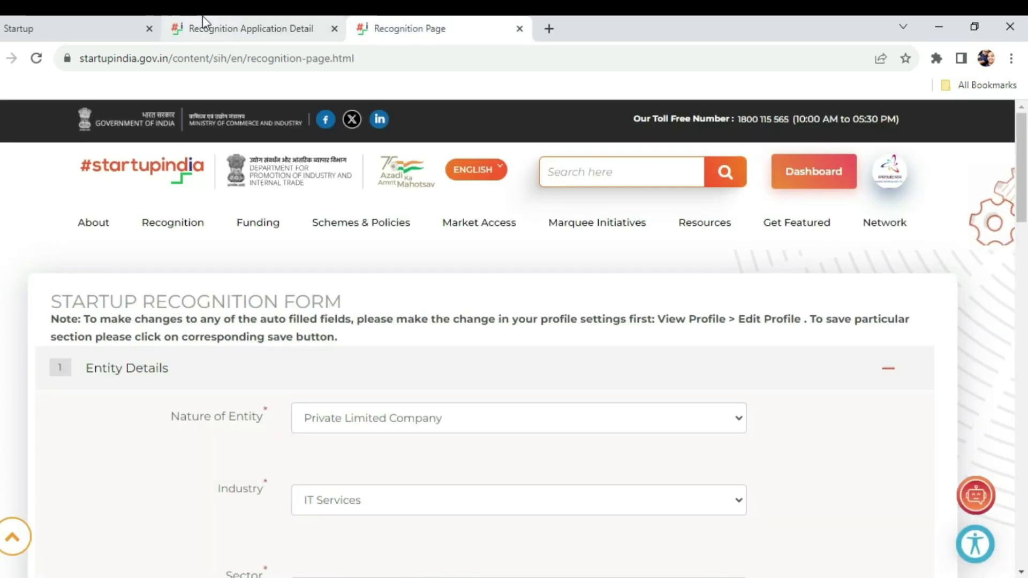
left_click(204, 25)
left_click(380, 27)
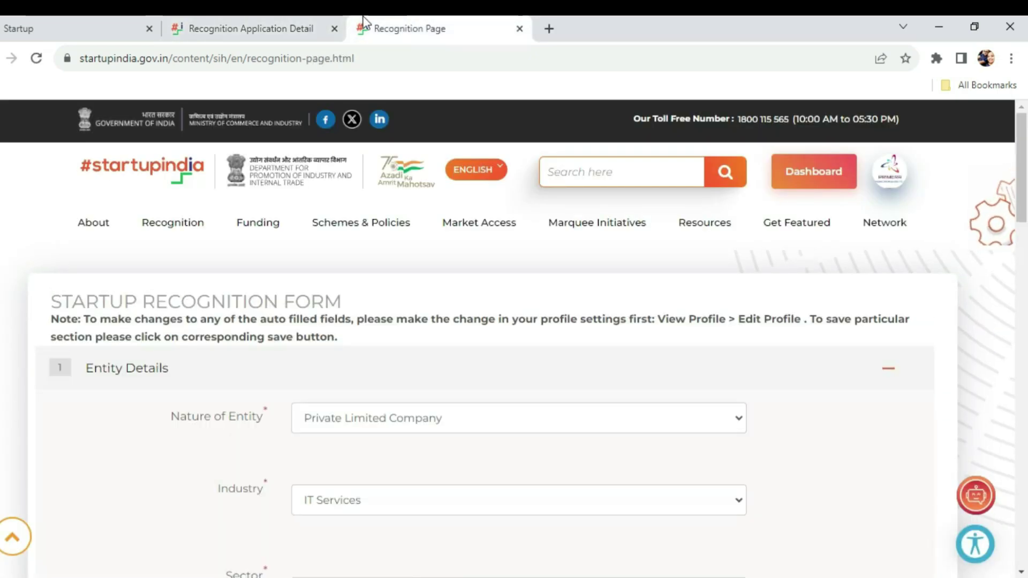
Check the Entity Details from Nature of Entity through PAN and save that section of the recognition form.
mouse_move(368, 273)
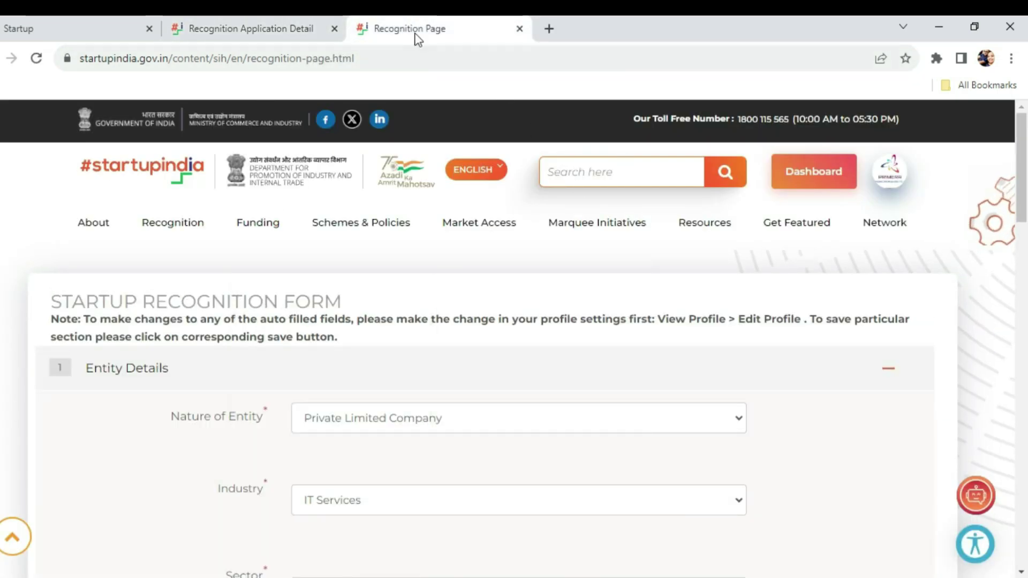
mouse_move(168, 248)
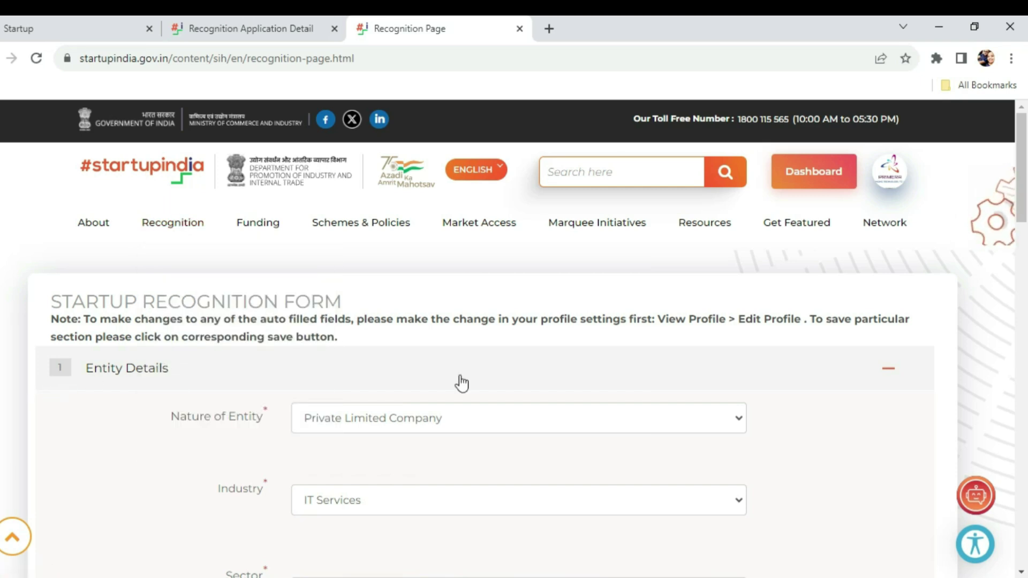
scroll(221, 408, "down", 2)
scroll(221, 408, "down", 1)
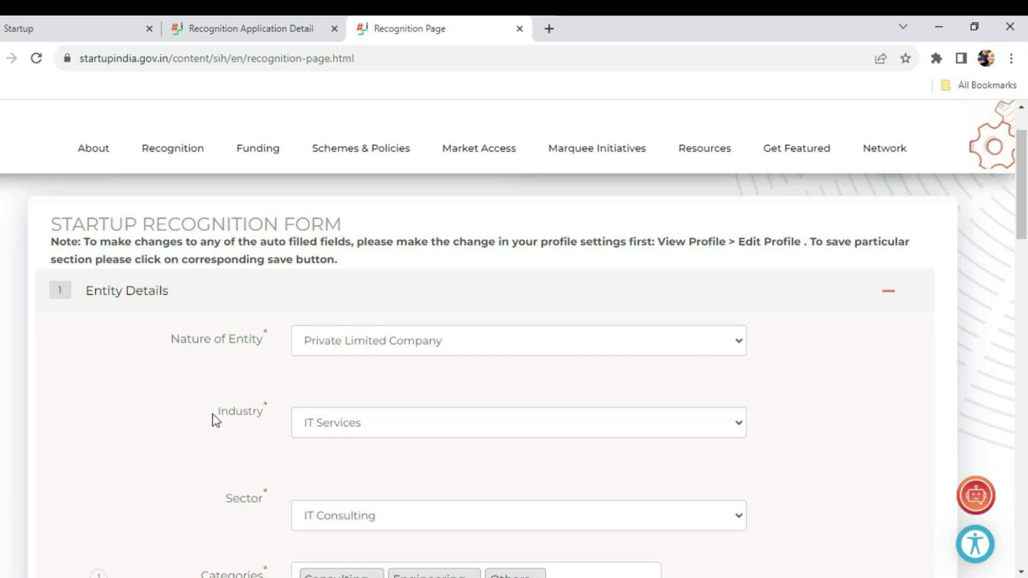
scroll(514, 348, "down", 2)
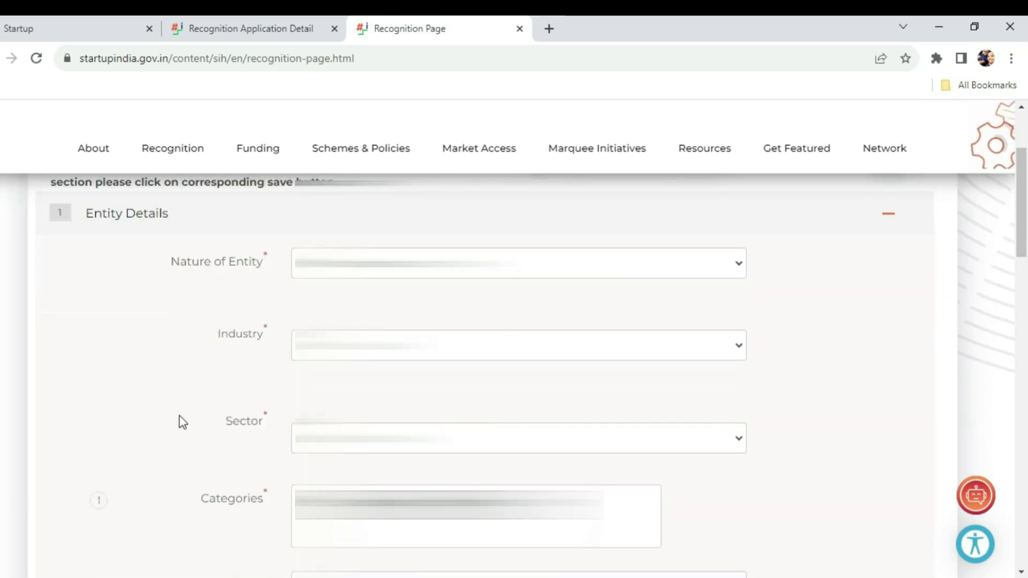
scroll(254, 429, "down", 2)
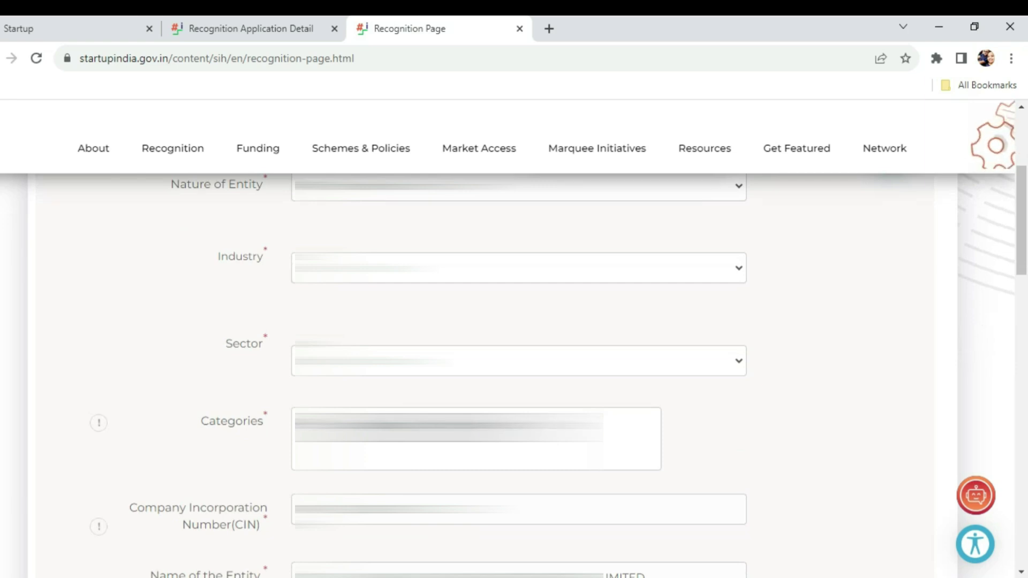
scroll(266, 440, "down", 3)
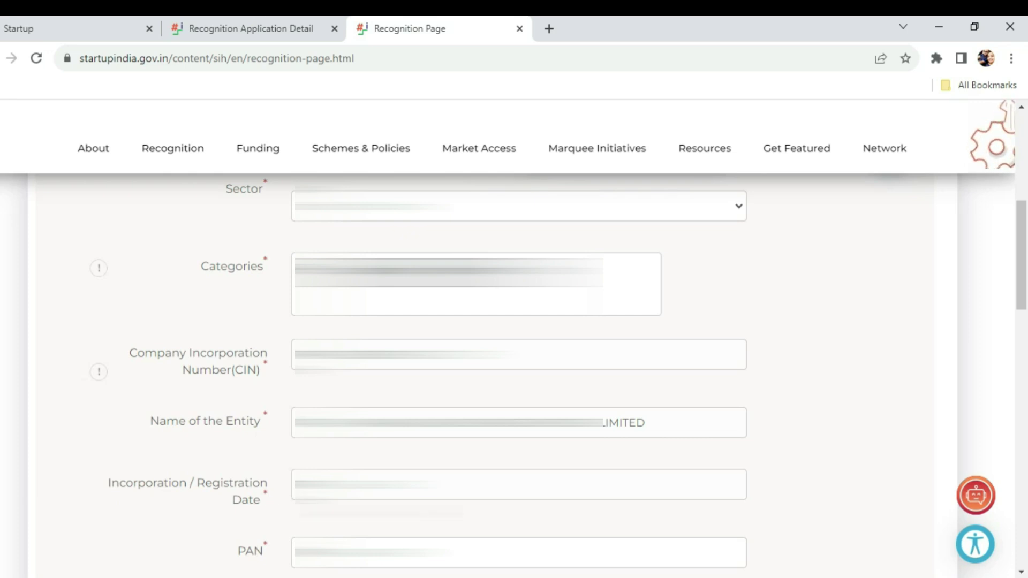
scroll(279, 562, "down", 3)
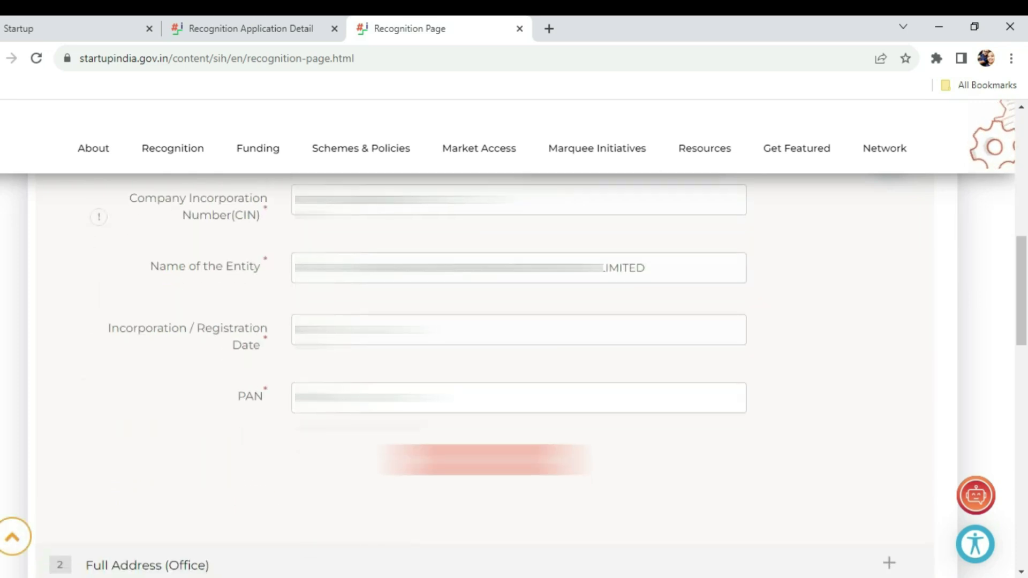
scroll(501, 384, "down", 1)
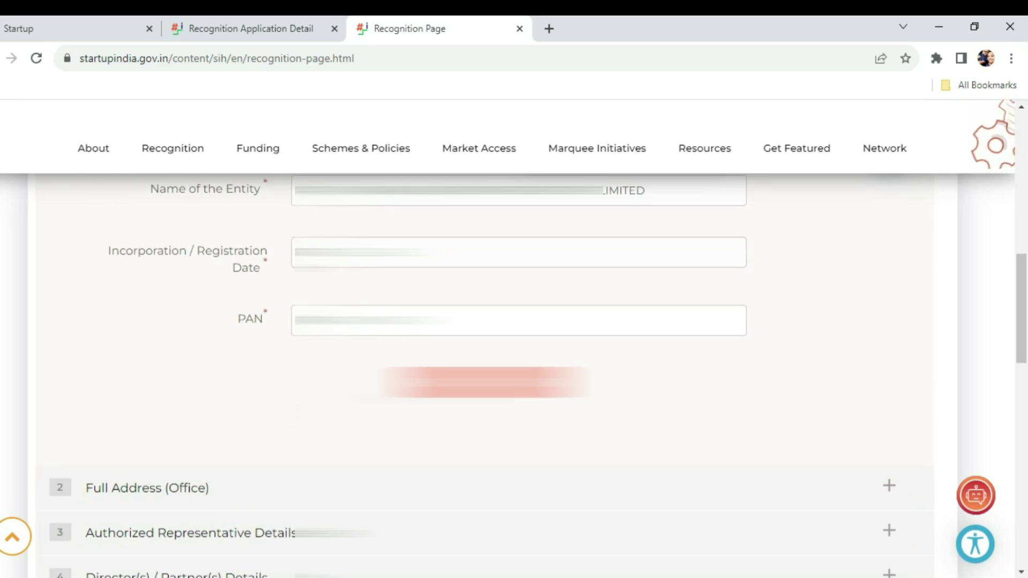
left_click(501, 384)
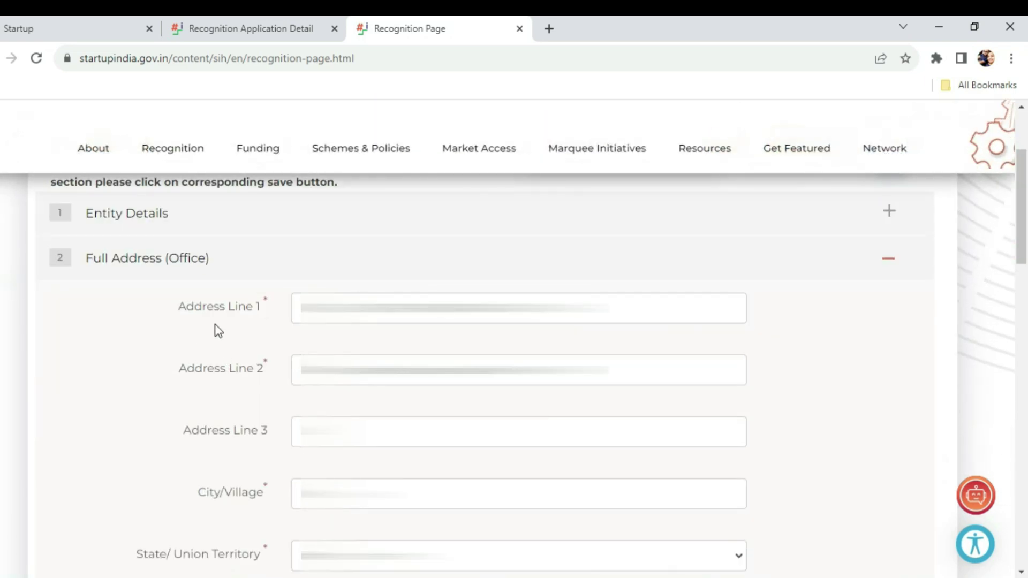
Check the Full Address (Office) fields through Sub District and save the section.
scroll(256, 445, "down", 3)
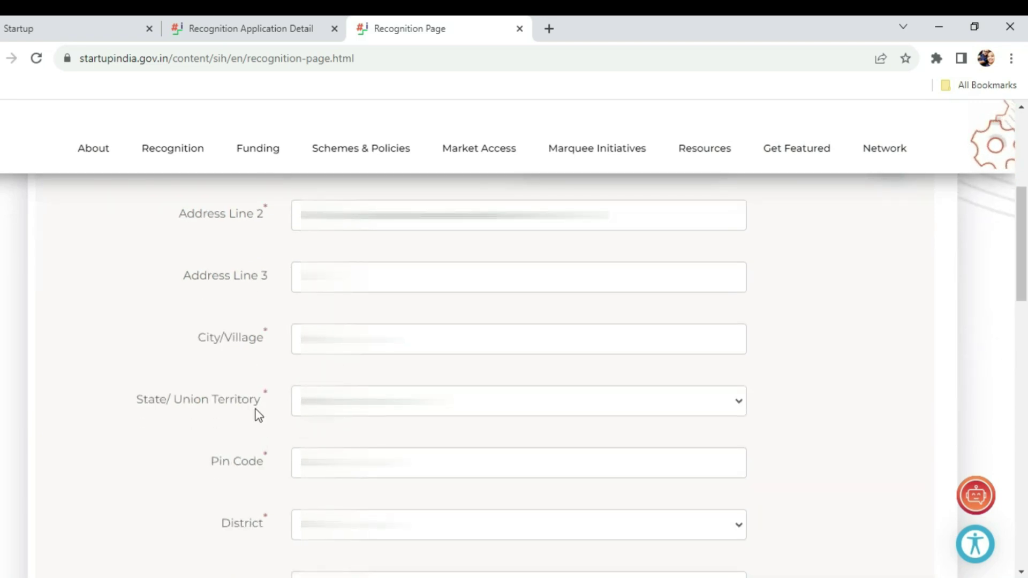
scroll(259, 416, "down", 3)
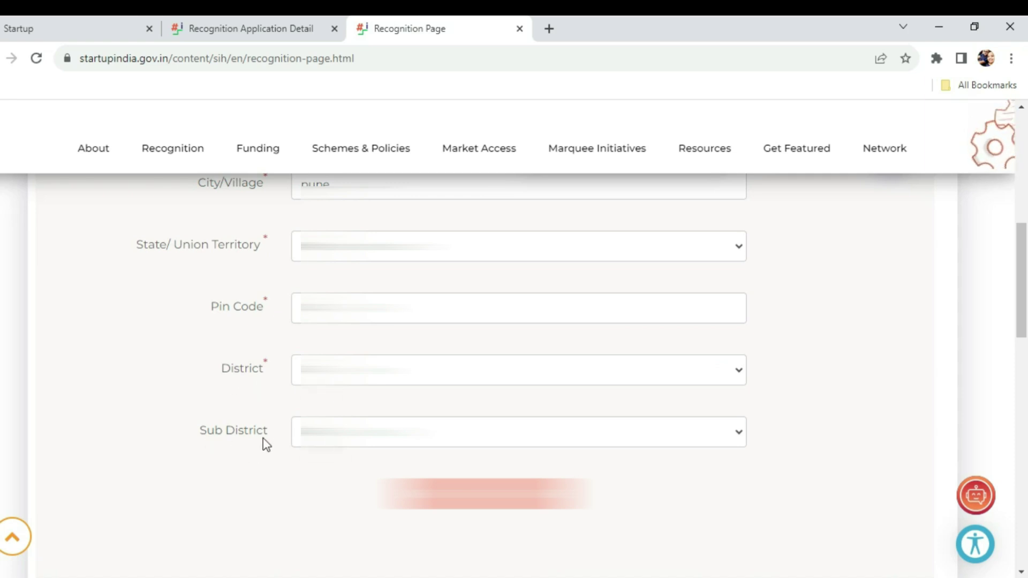
left_click(500, 501)
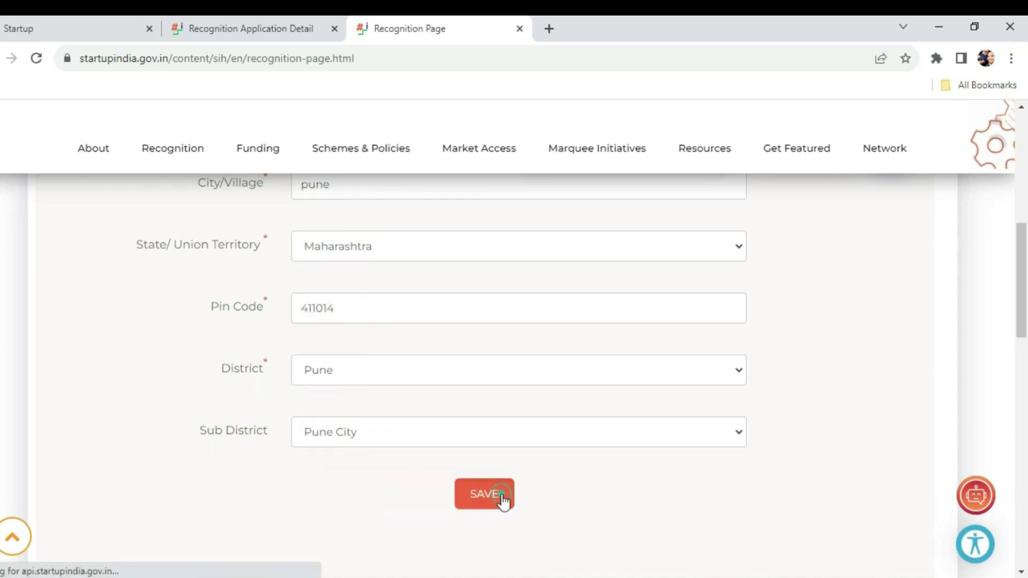
Open the Authorized Representative Details section and check the representative's name, designation, mobile number and email fields.
scroll(514, 321, "down", 8)
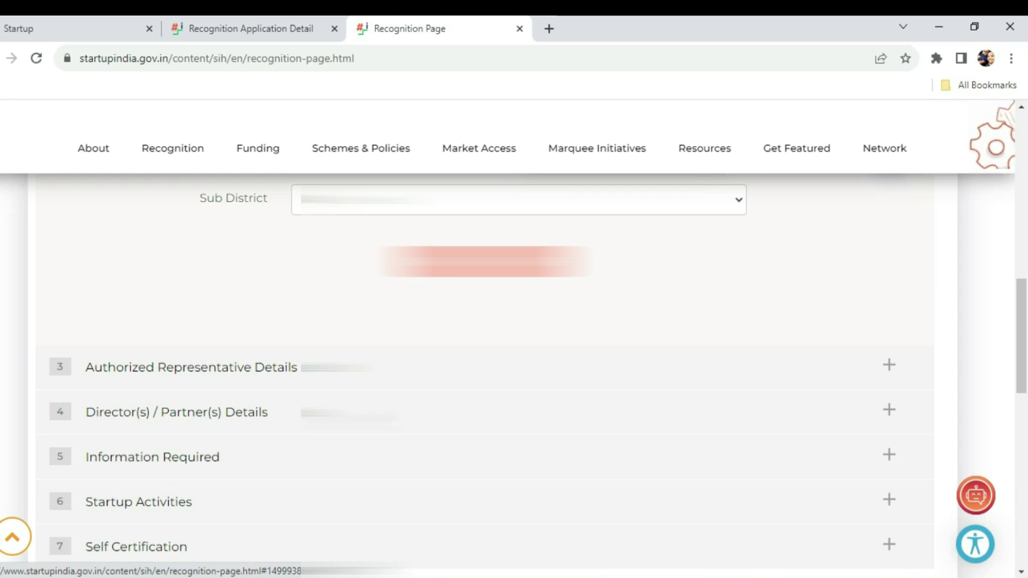
left_click(267, 367)
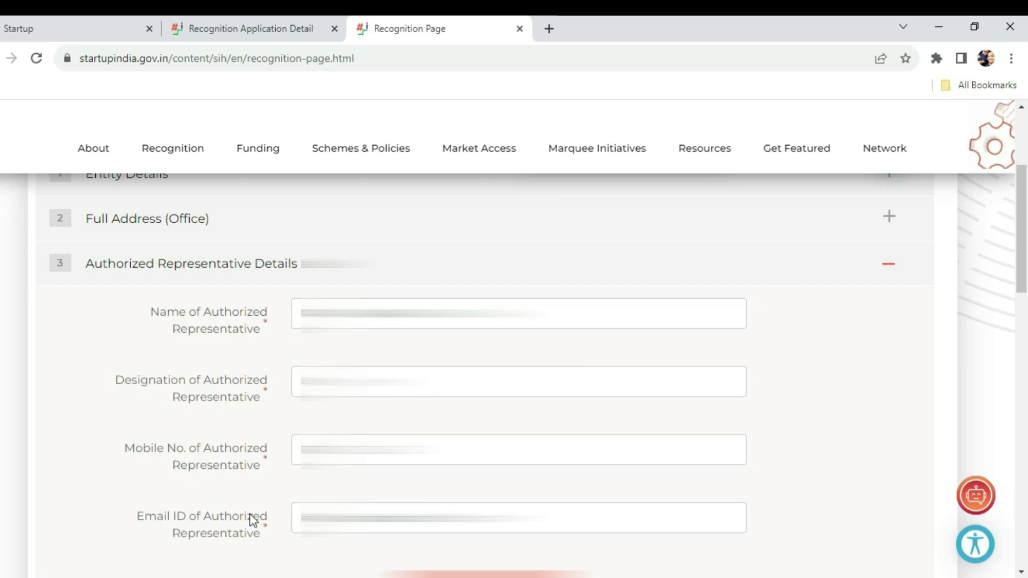
scroll(251, 519, "down", 1)
scroll(349, 269, "down", 10)
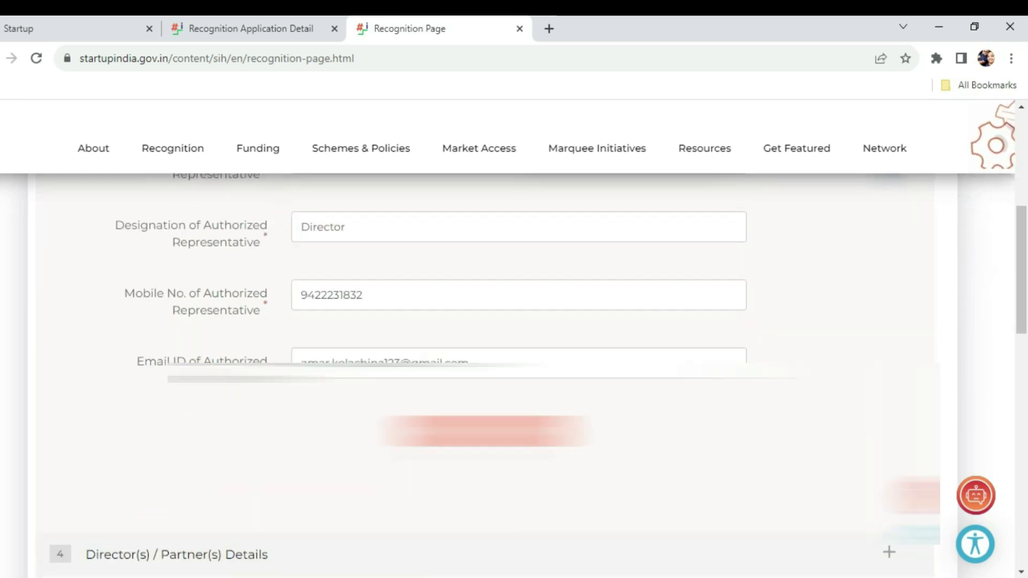
Review the Director(s) / Partner(s) Details section, including the number of directors and the director details table.
scroll(375, 270, "up", 2)
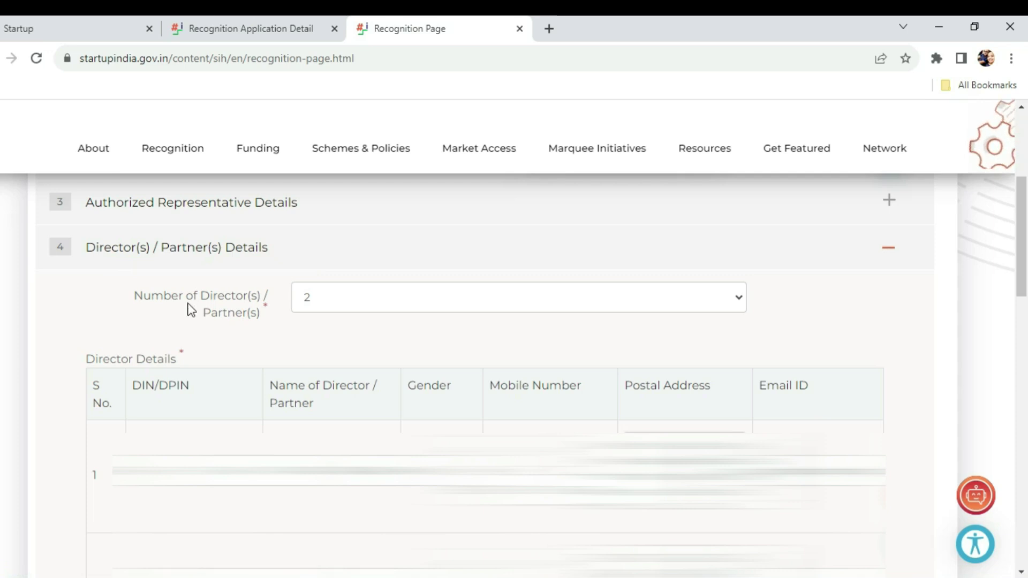
scroll(324, 304, "down", 3)
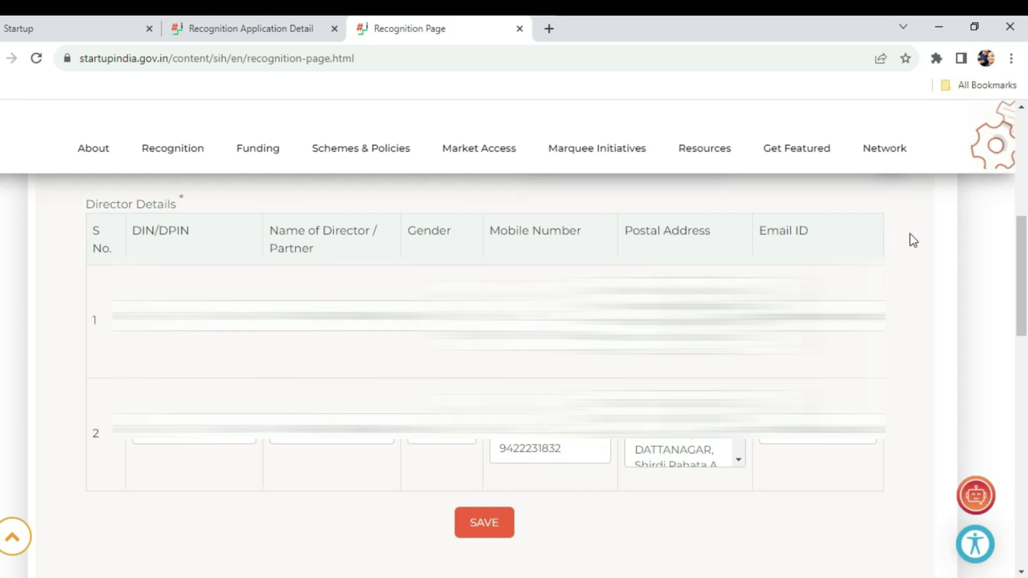
scroll(917, 245, "down", 1)
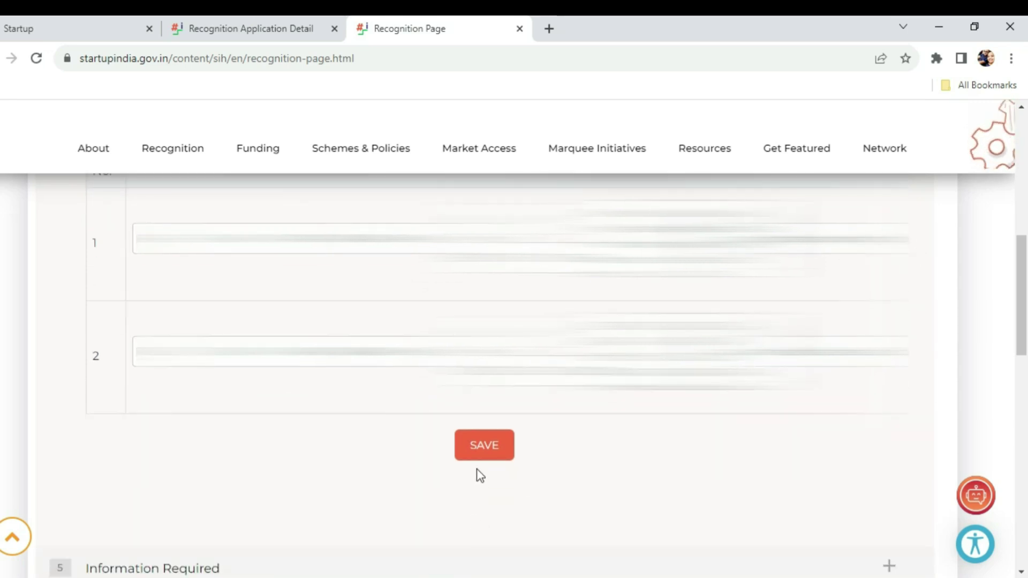
scroll(482, 455, "down", 1)
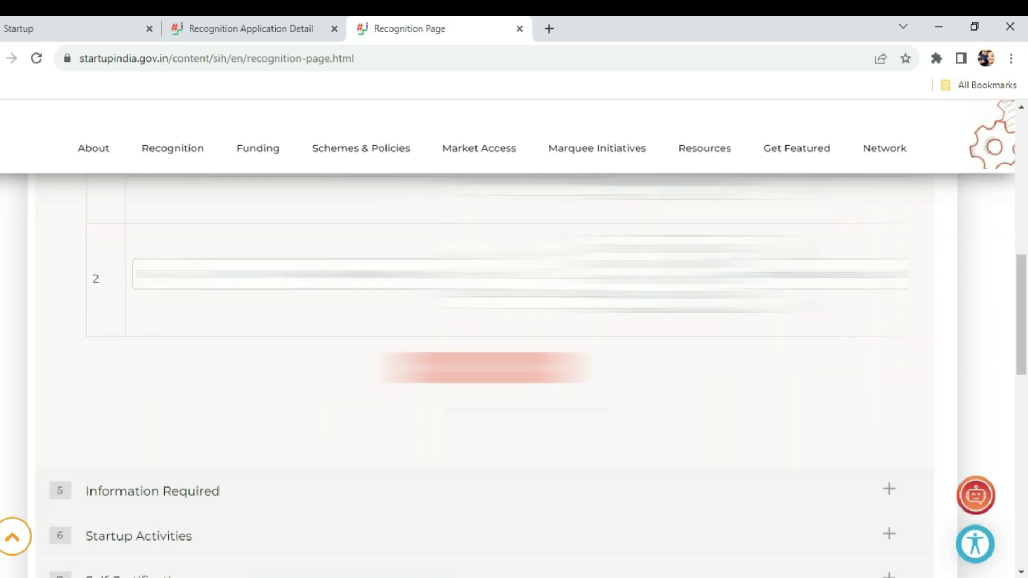
scroll(530, 375, "down", 1)
Open the Information Required section and review the employee count, startup stage, IPR answer and Innovative/Improvement table.
left_click(431, 412)
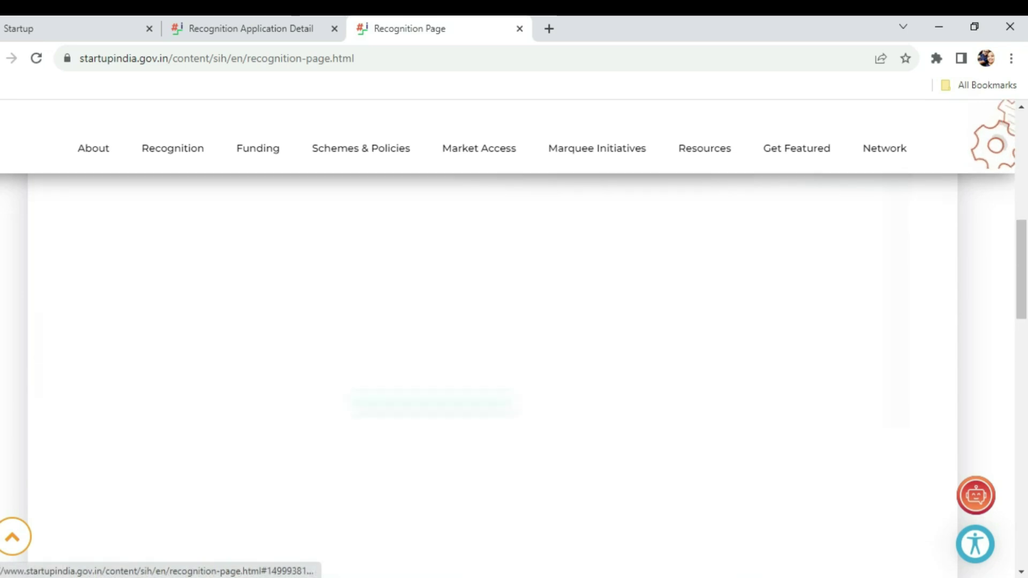
scroll(437, 394, "up", 3)
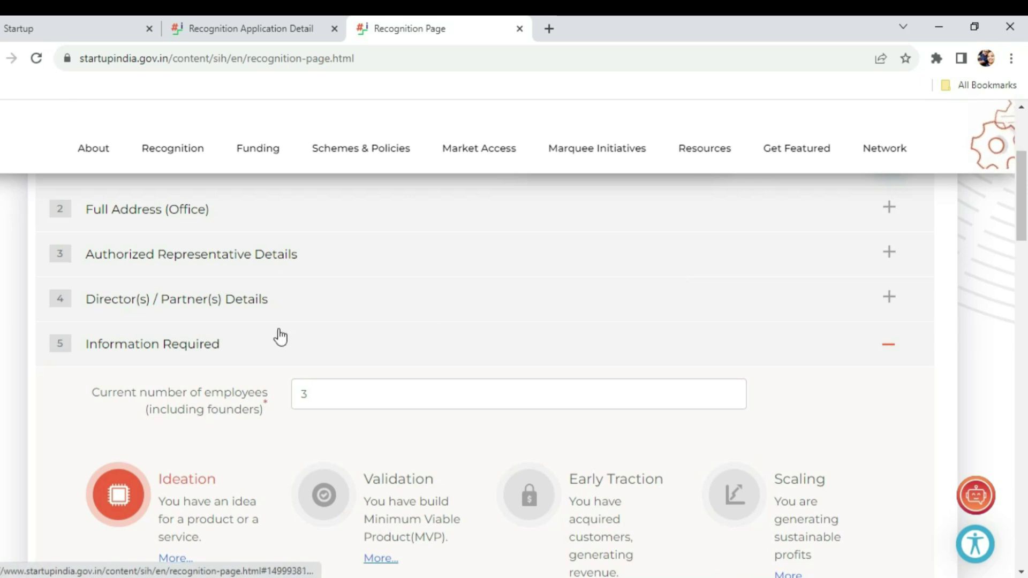
scroll(335, 362, "down", 1)
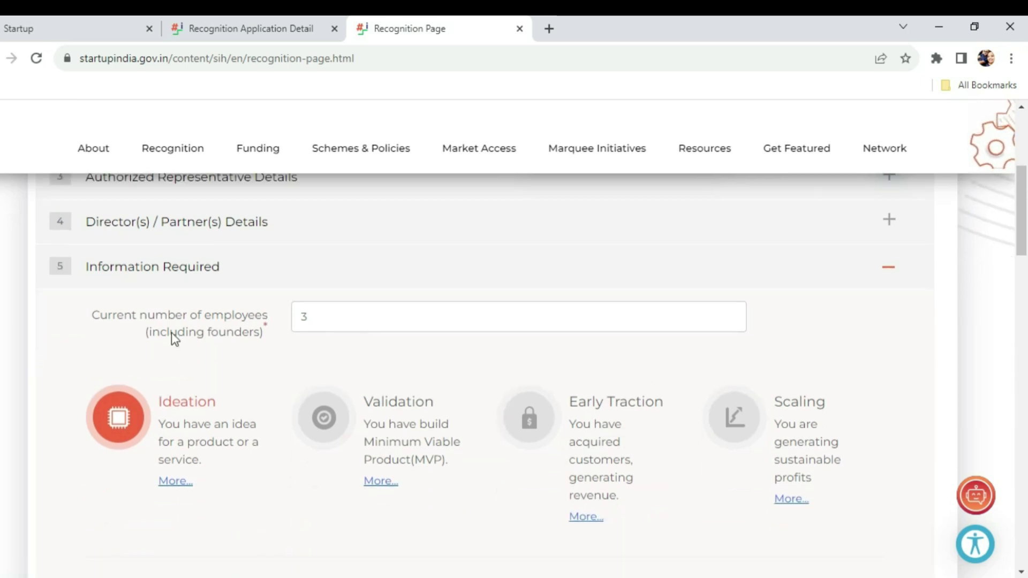
scroll(148, 462, "down", 3)
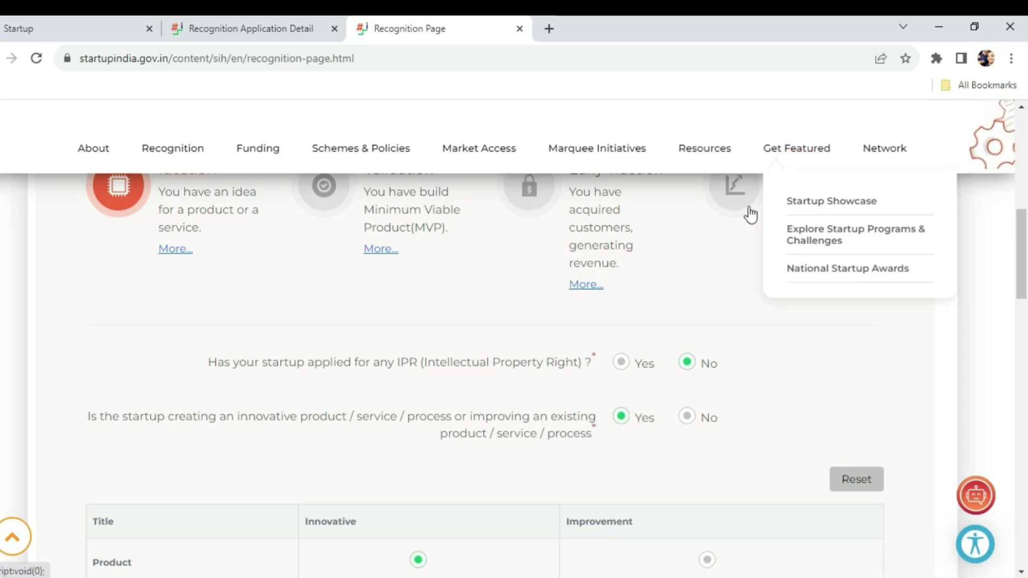
scroll(418, 415, "down", 4)
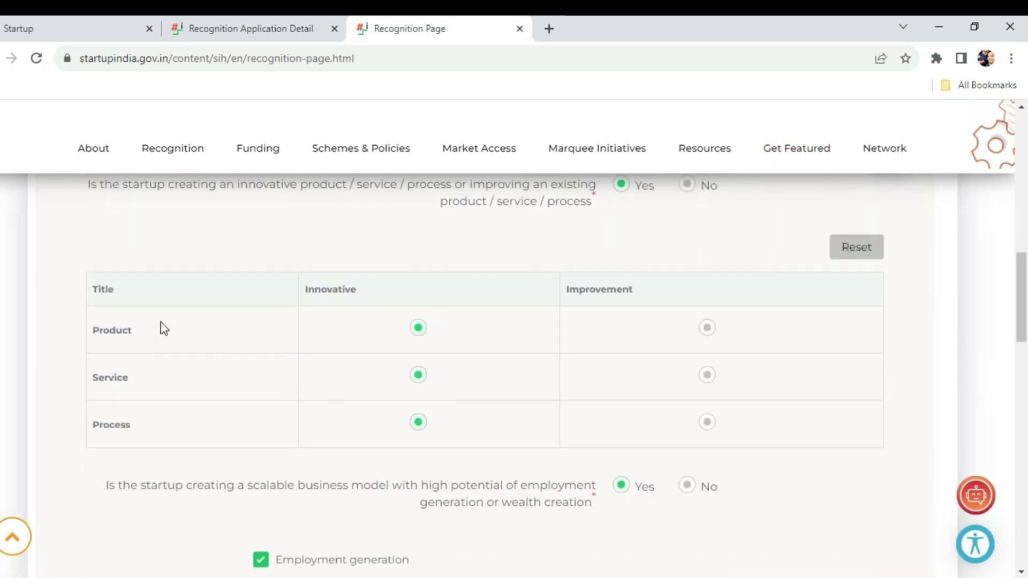
double_click(632, 282)
left_click(513, 291)
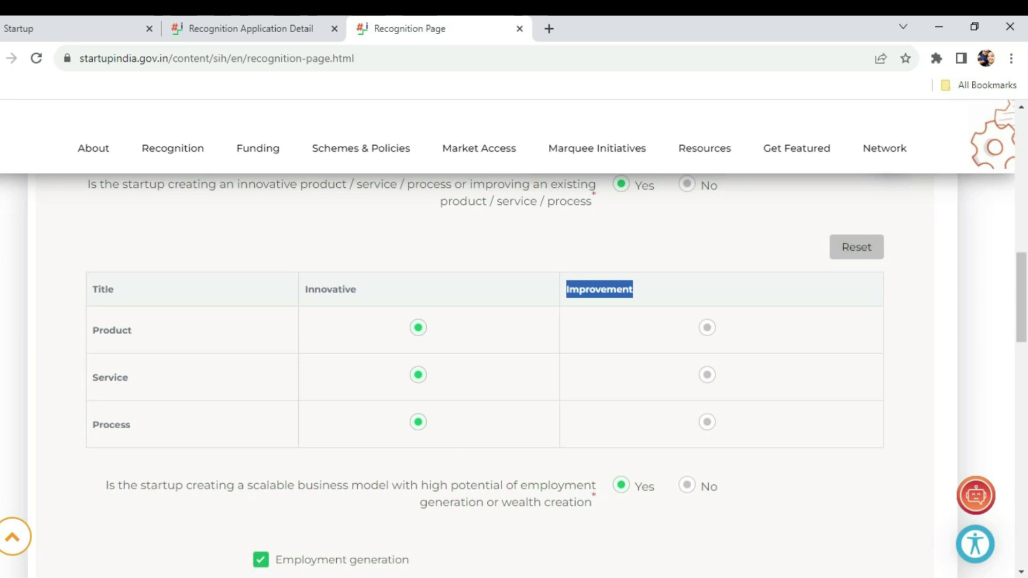
Review the scalable business model answer, its employment and wealth creation options, and the supporting brief note.
scroll(482, 540, "down", 3)
left_click(396, 352)
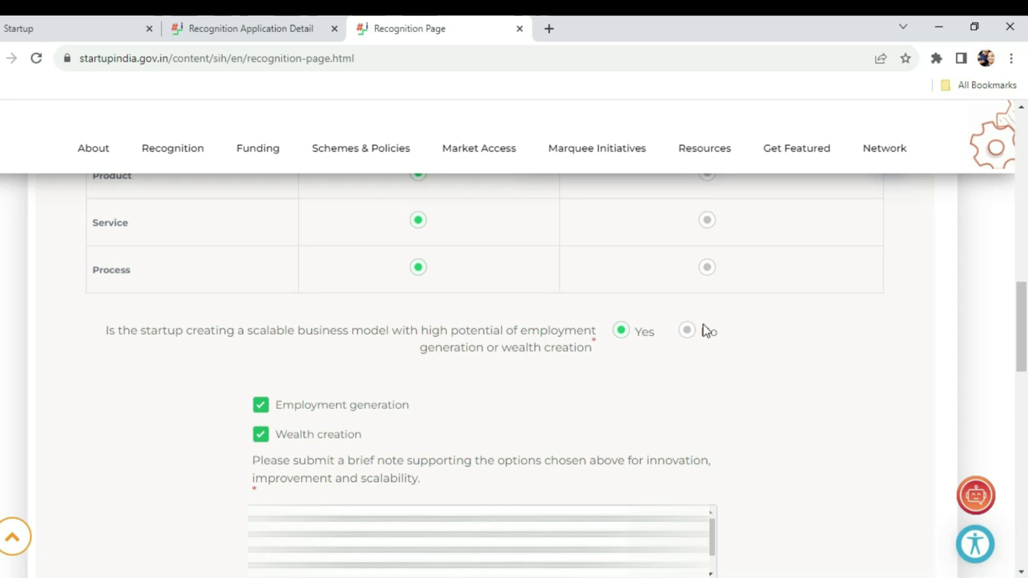
scroll(707, 327, "down", 3)
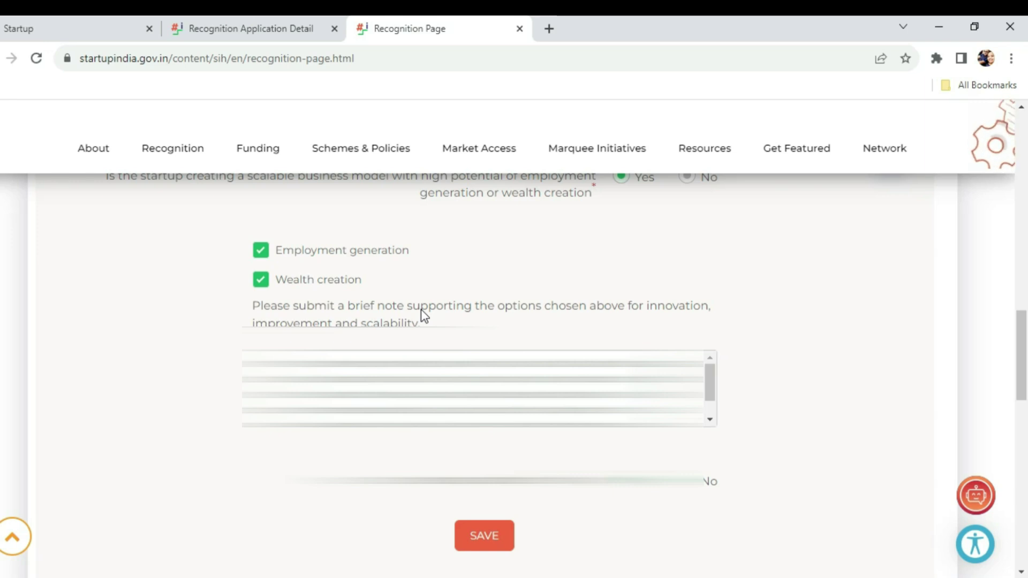
scroll(484, 375, "down", 2)
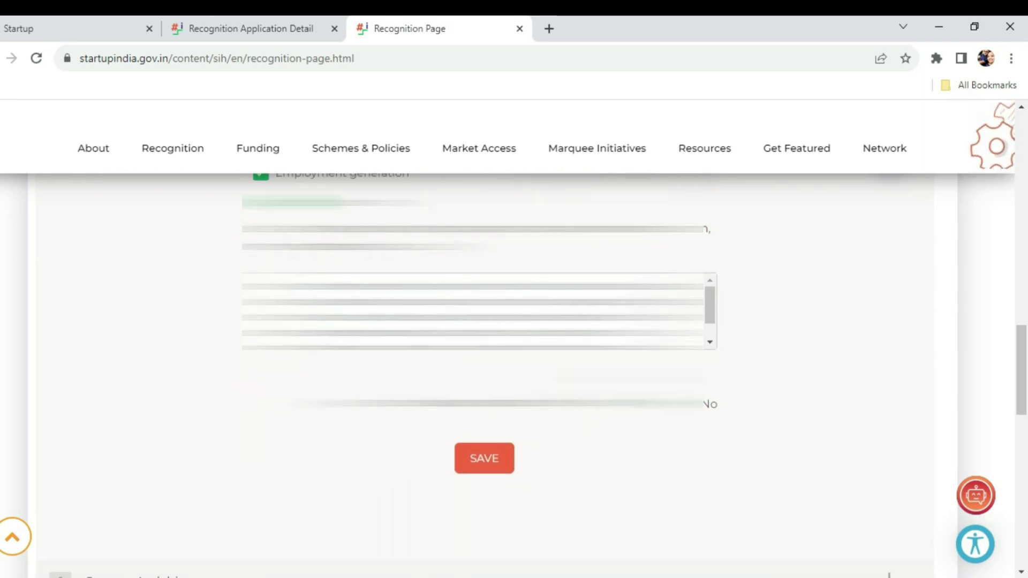
left_click_drag(519, 415, 600, 444)
left_click(600, 444)
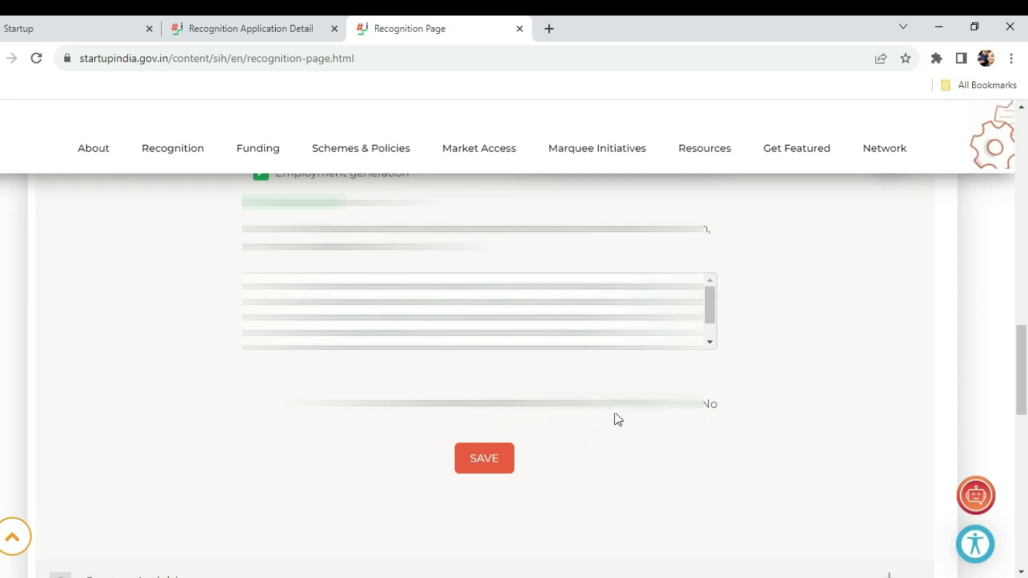
Open the Startup Activities section and review the answers on the problem, proposed solution, uniqueness and revenue.
scroll(737, 397, "down", 2)
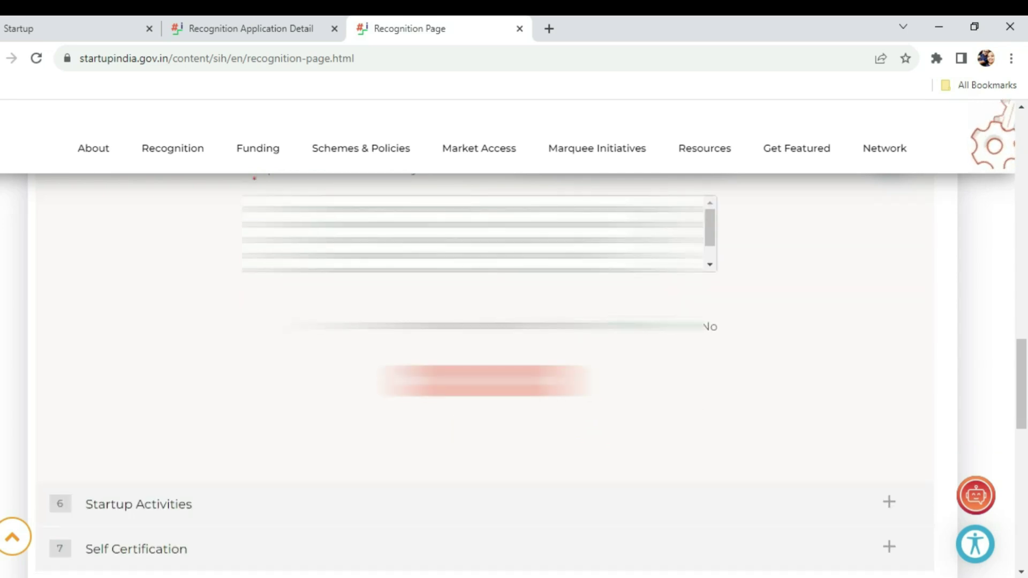
scroll(224, 246, "down", 4)
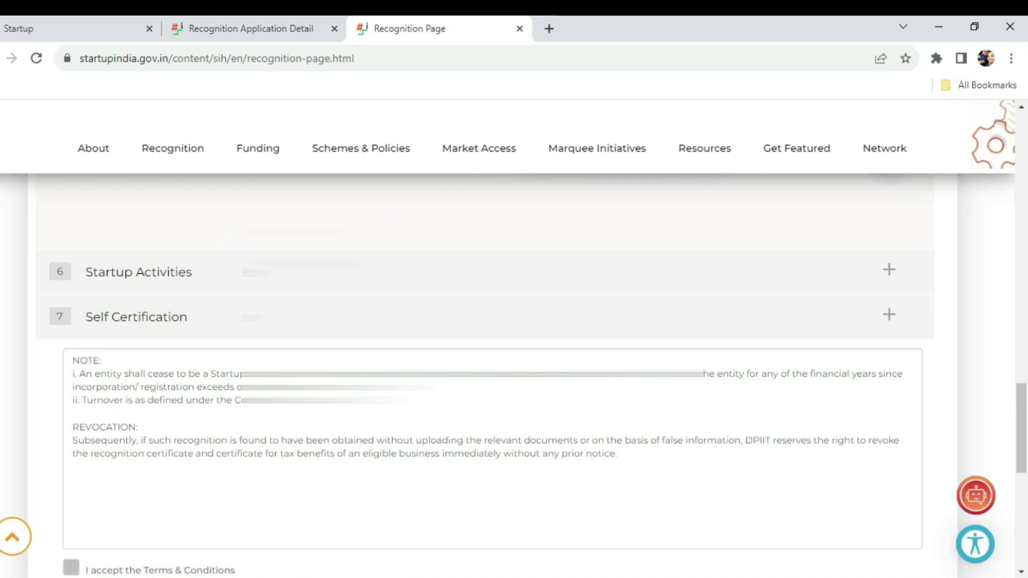
left_click(230, 270)
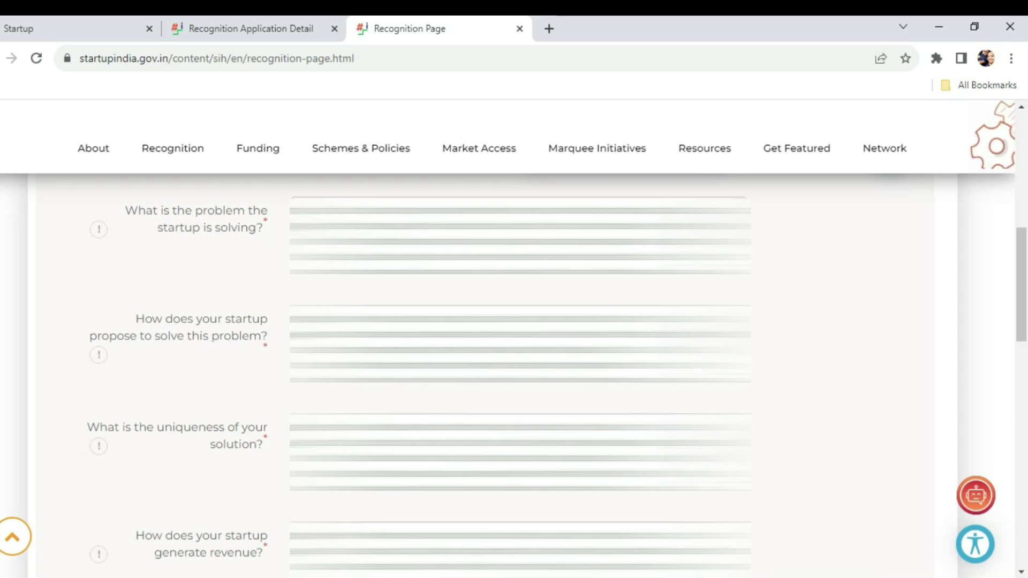
left_click_drag(91, 337, 252, 371)
left_click(250, 368)
scroll(240, 386, "down", 1)
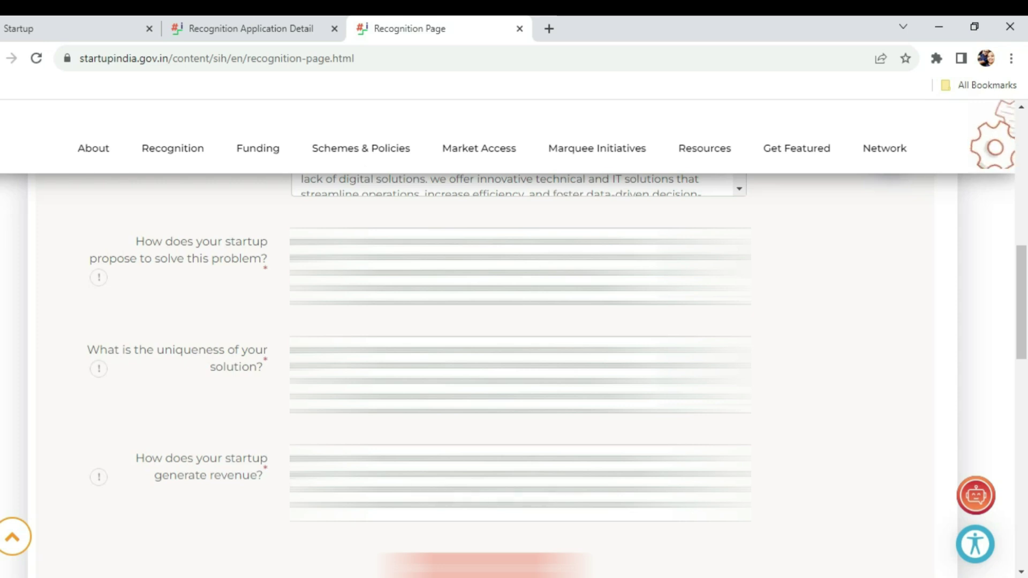
scroll(263, 472, "up", 2)
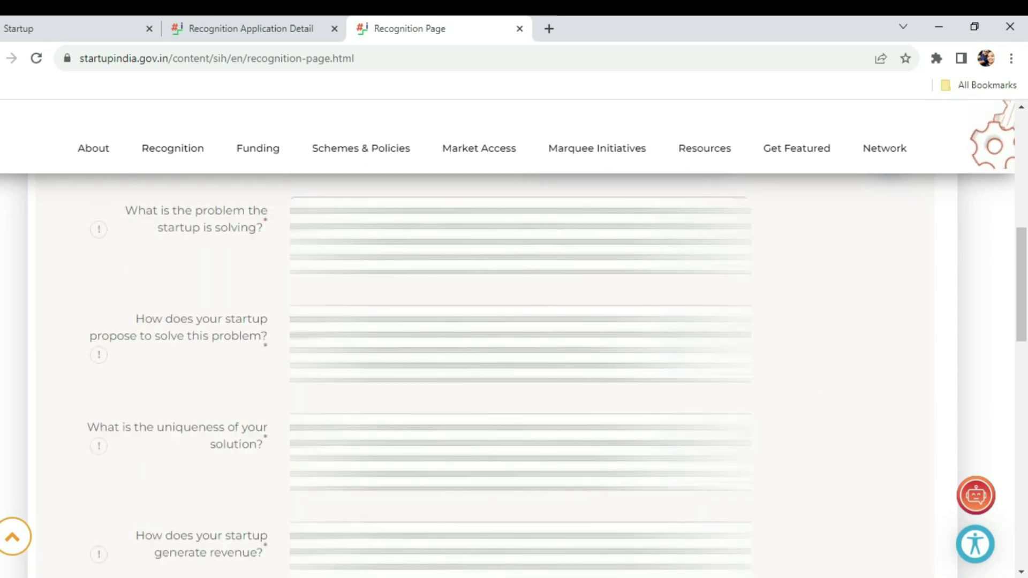
Bring up the Self Certification section with the incorporation certificate and authorization letter uploads.
scroll(262, 471, "down", 3)
scroll(514, 374, "down", 10)
scroll(514, 375, "up", 4)
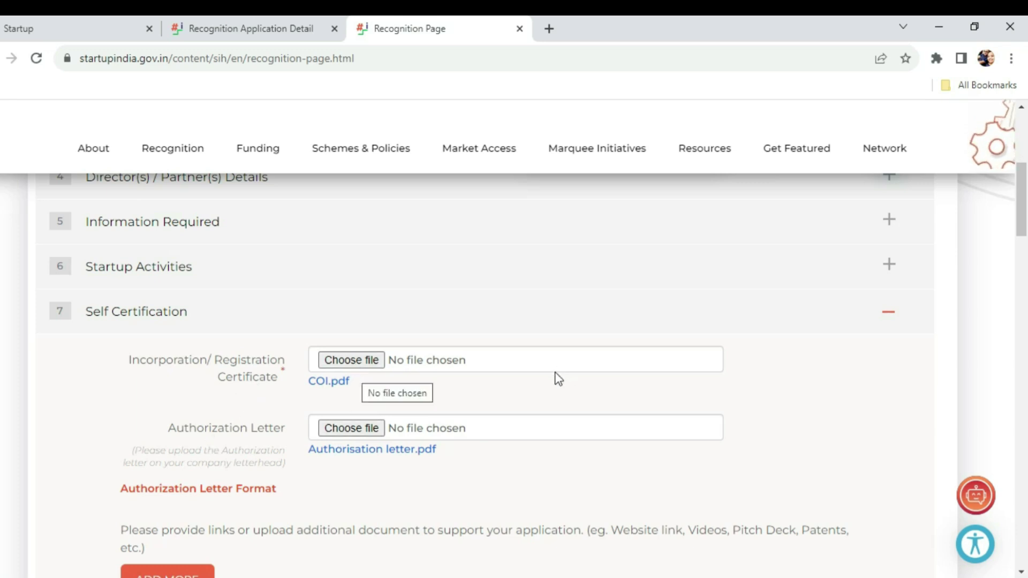
Review the authorization letter upload and the option to add supporting links or documents in the Self Certification section.
scroll(555, 378, "down", 1)
left_click_drag(168, 354, 280, 360)
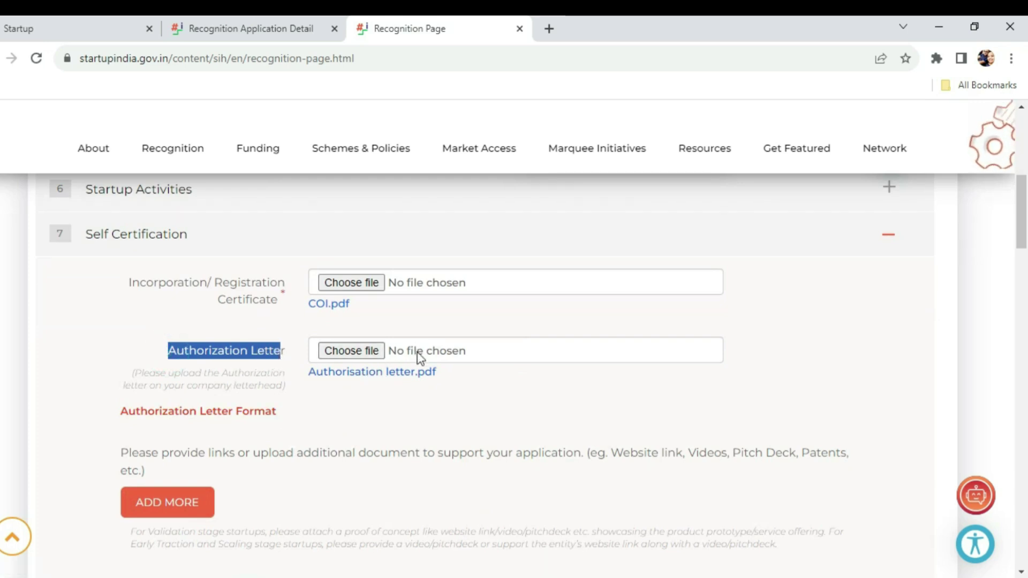
left_click(410, 396)
left_click(407, 390)
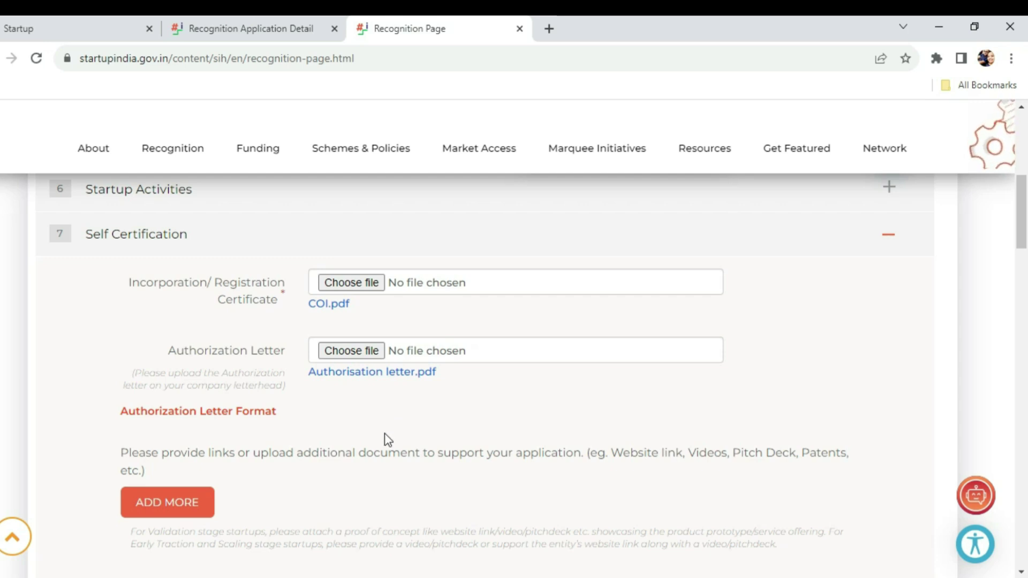
scroll(400, 487, "down", 3)
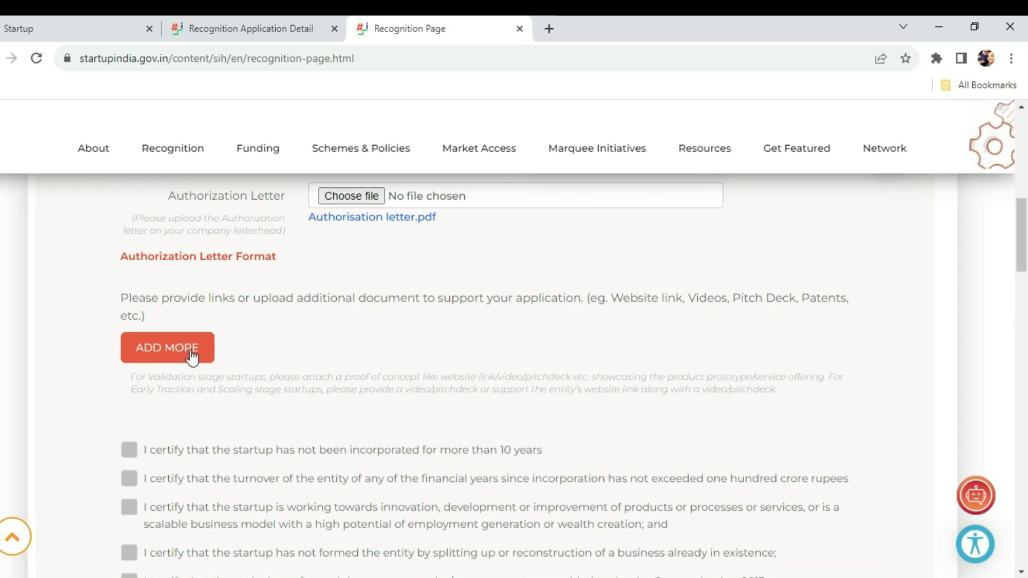
Read through the self-certification declarations, including the merger options and the entity conversion, name change and CIN/LLPIN change statements.
scroll(336, 351, "down", 3)
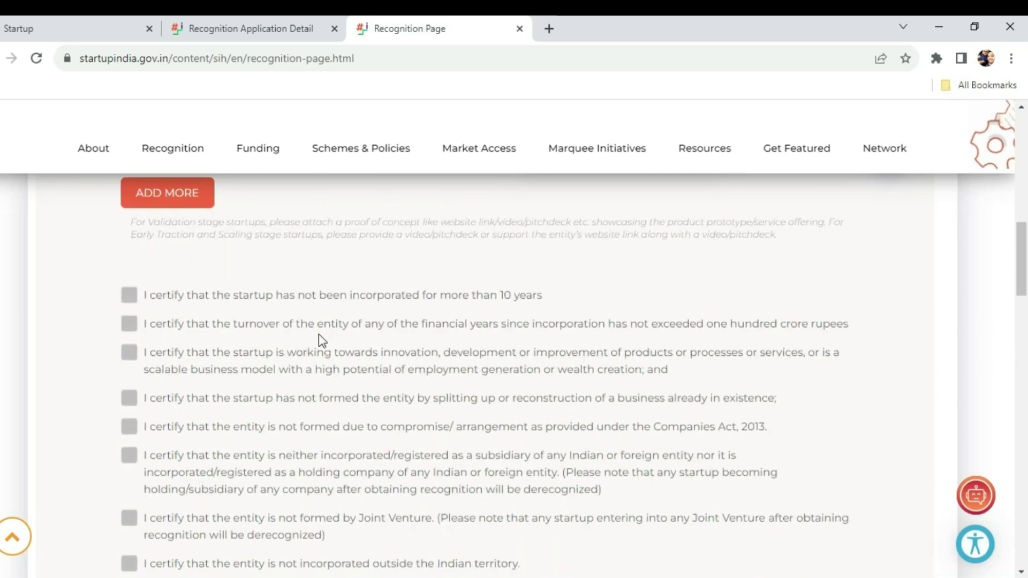
scroll(160, 495, "down", 9)
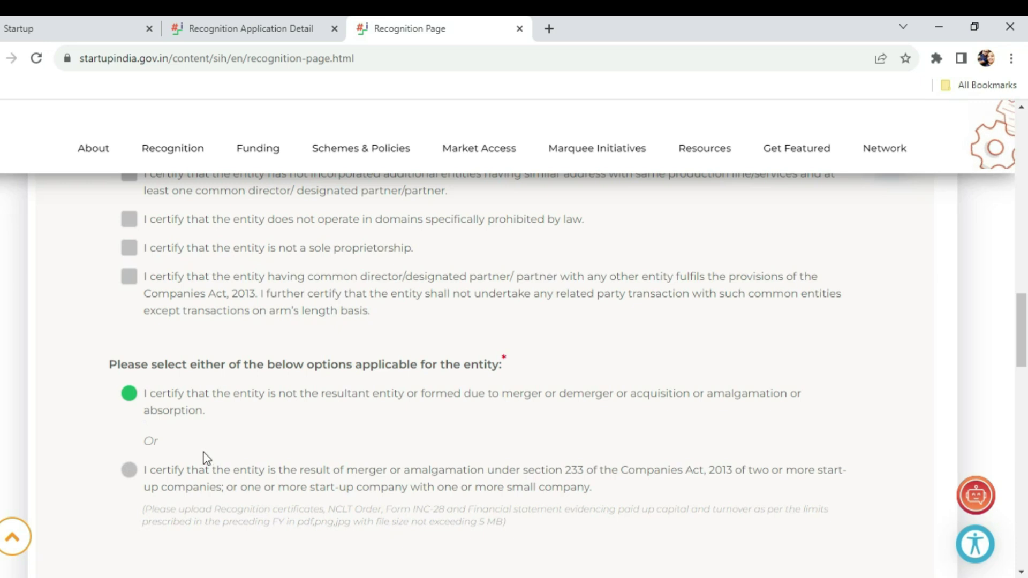
scroll(185, 418, "down", 7)
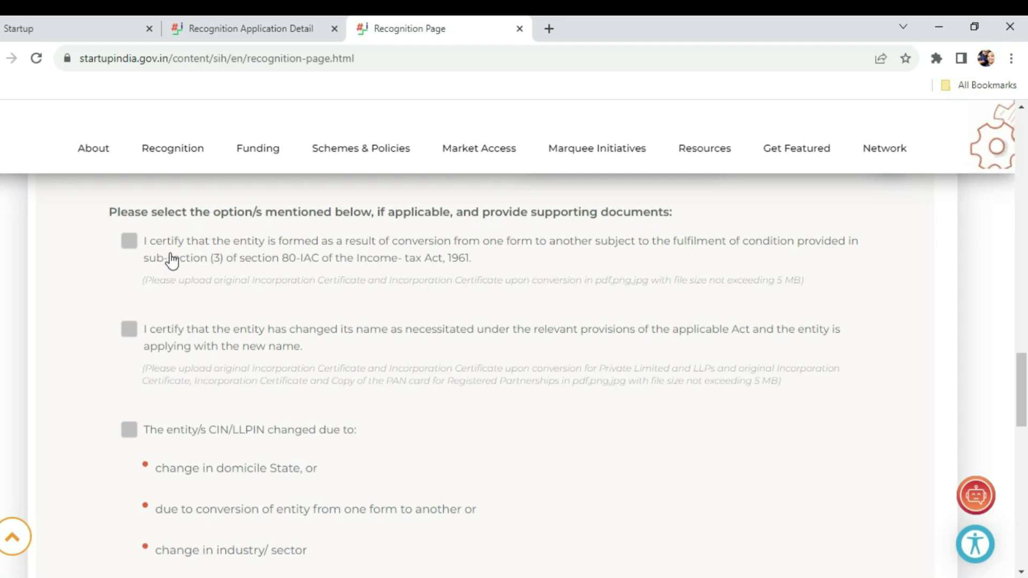
scroll(143, 401, "down", 7)
scroll(140, 407, "up", 3)
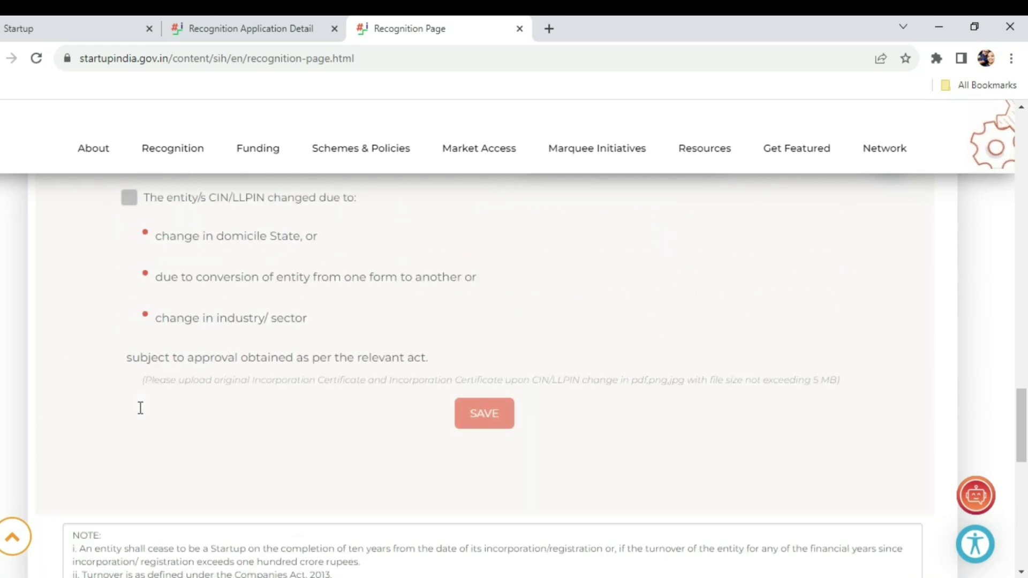
Examine the closing note, the revocation clause and the Terms & Conditions acceptance at the end of the form.
scroll(562, 470, "down", 7)
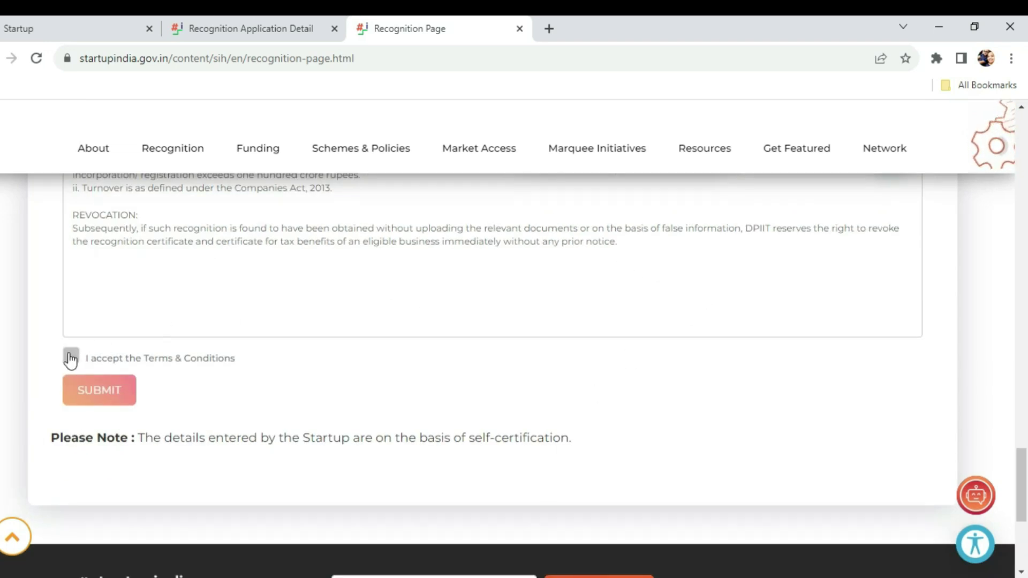
scroll(68, 361, "up", 4)
scroll(69, 361, "down", 4)
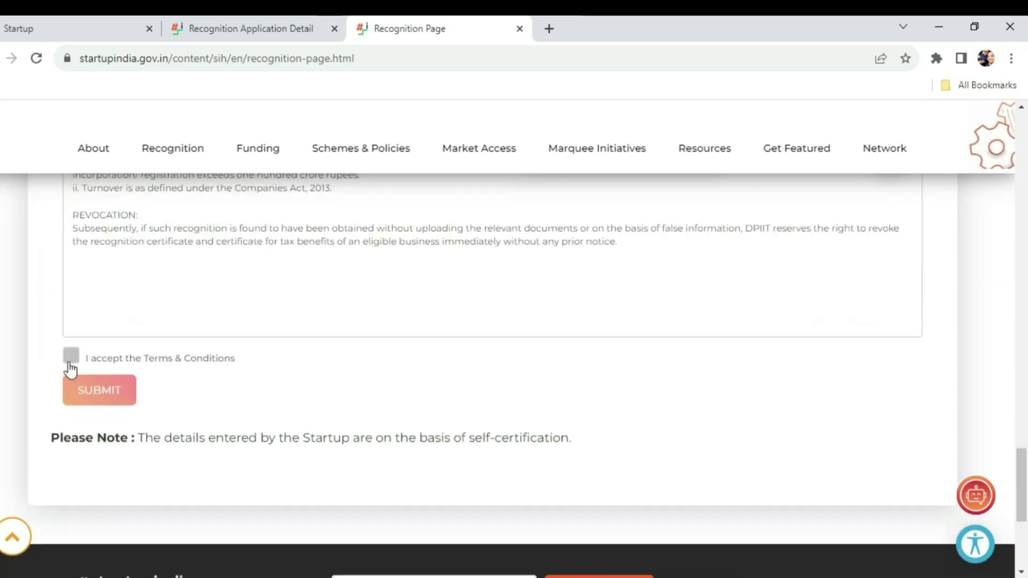